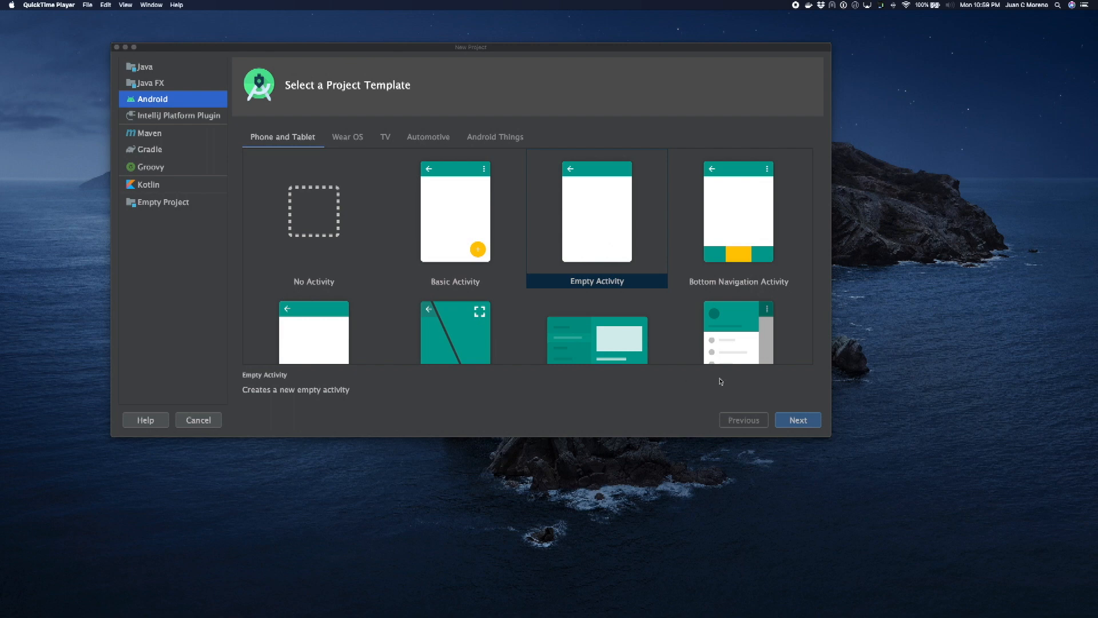
Step: Configure the Empty Activity project with the name First App and finish creating it
left_click(800, 419)
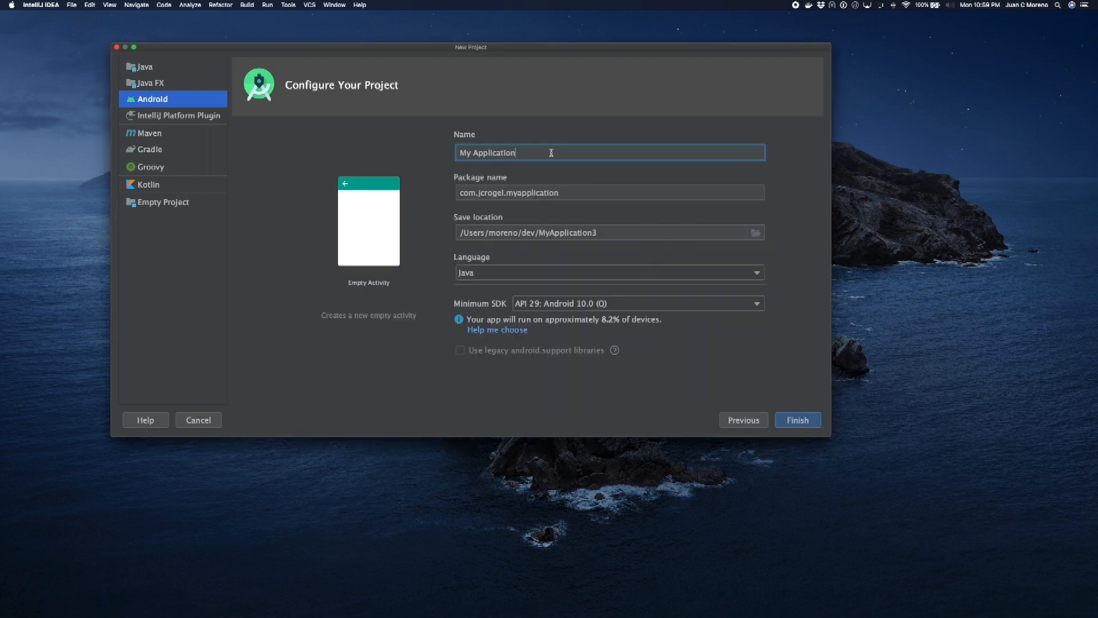
key("super+a")
type("First App")
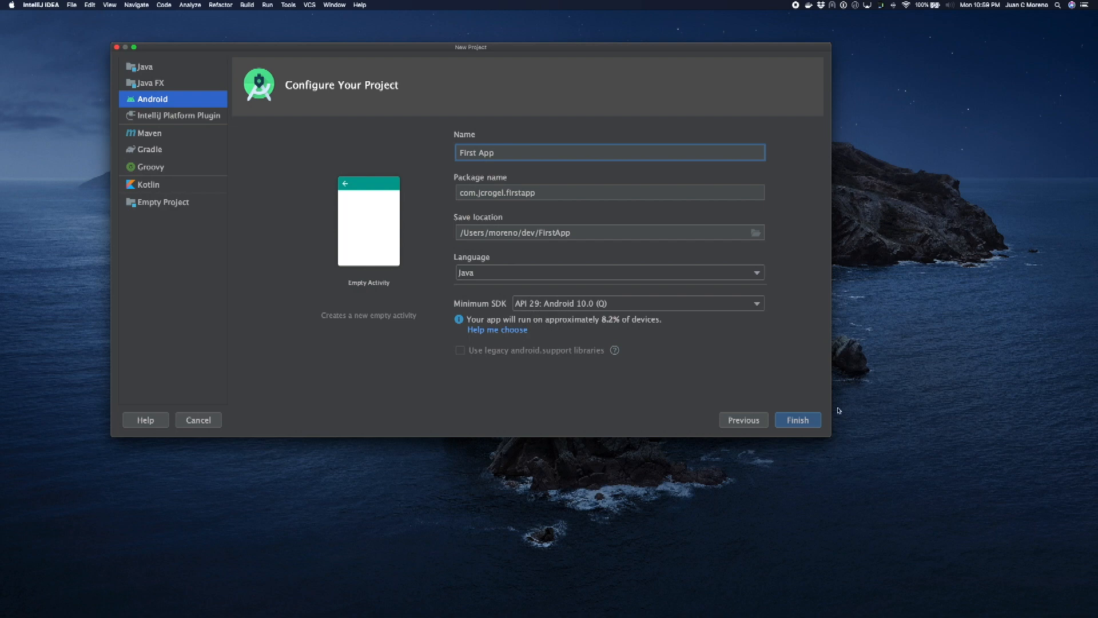
left_click(798, 421)
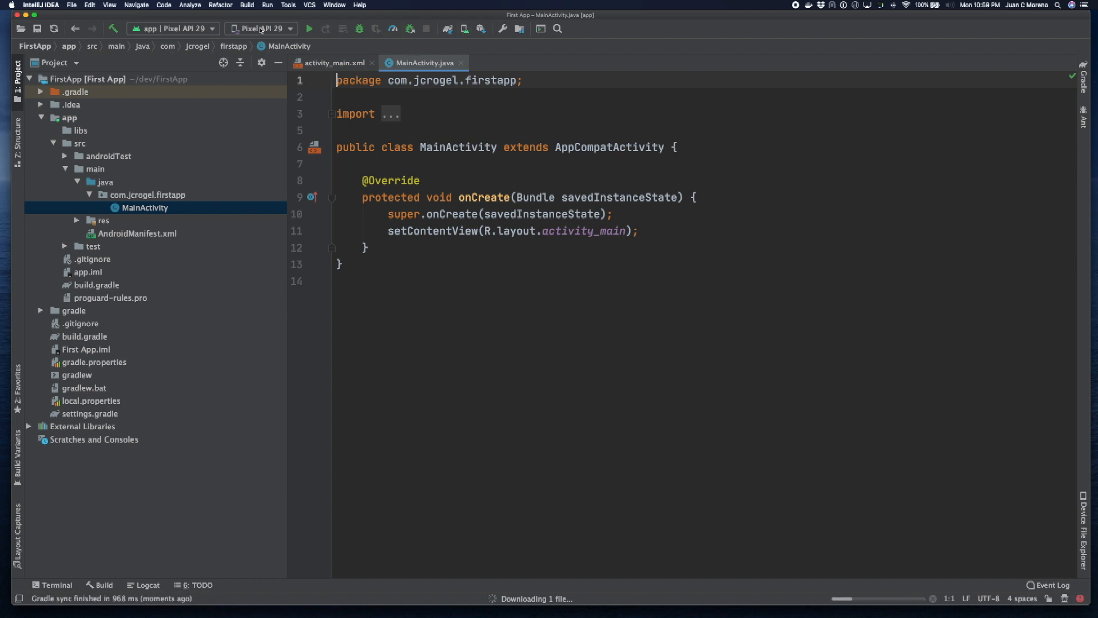
Step: Choose the Pixel API 29 emulator in the device selector to run the app
left_click(290, 28)
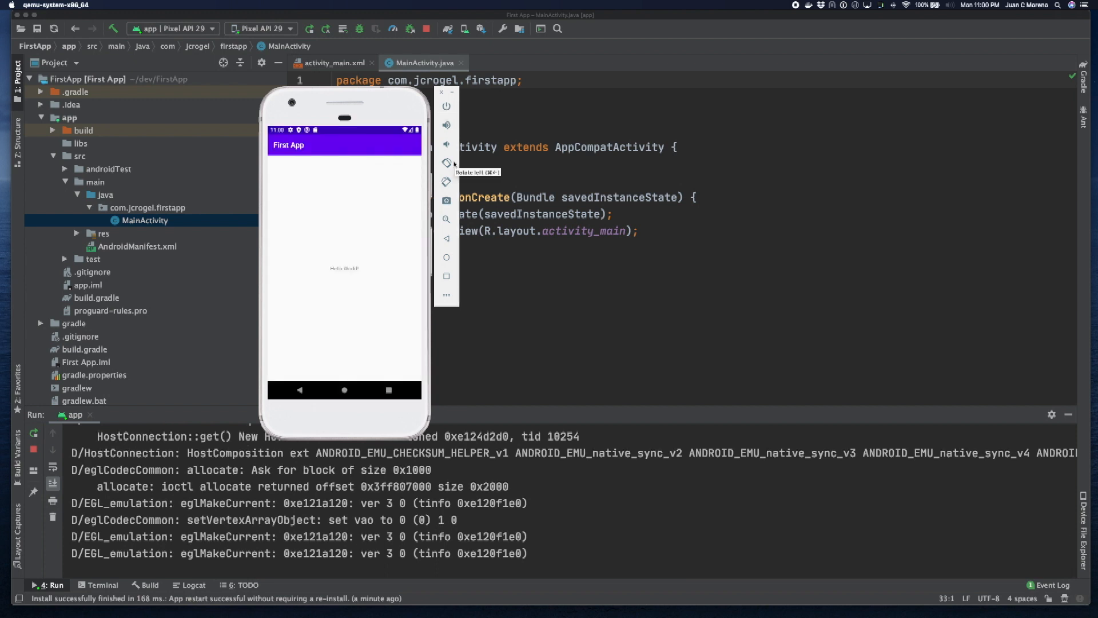
Step: Expand app > res > layout and bring activity_main.xml into the design editor
left_click(623, 234)
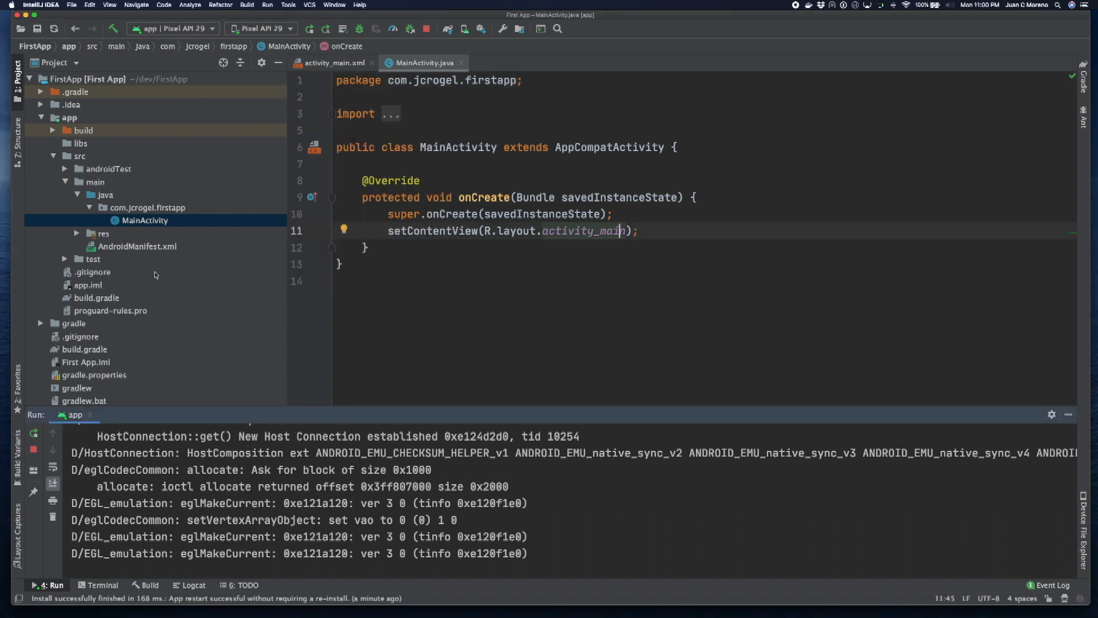
left_click(77, 234)
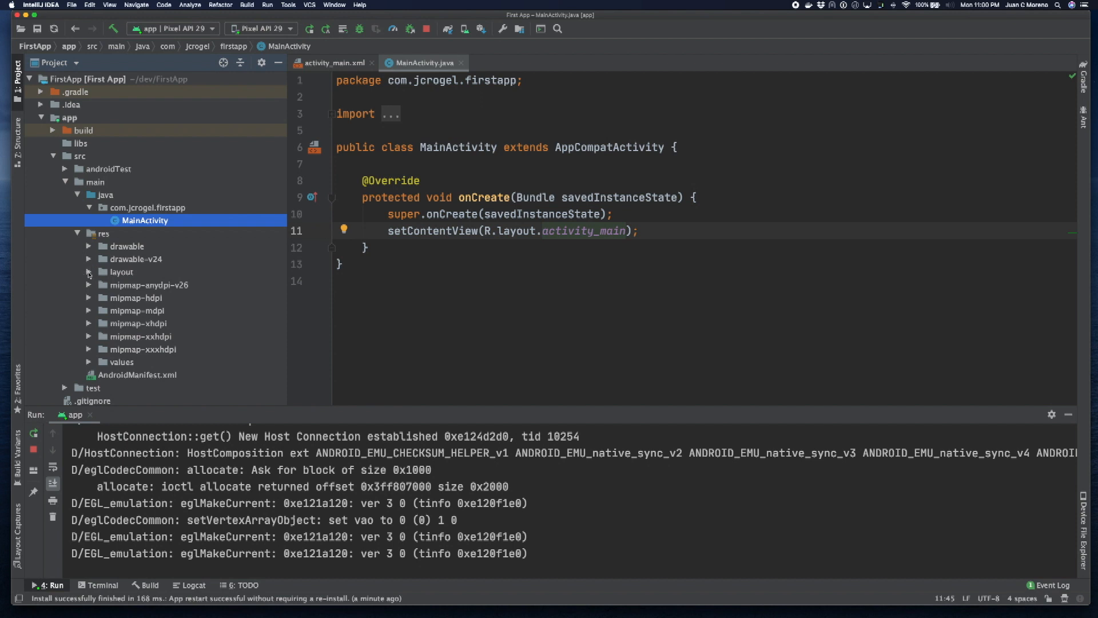
left_click(89, 272)
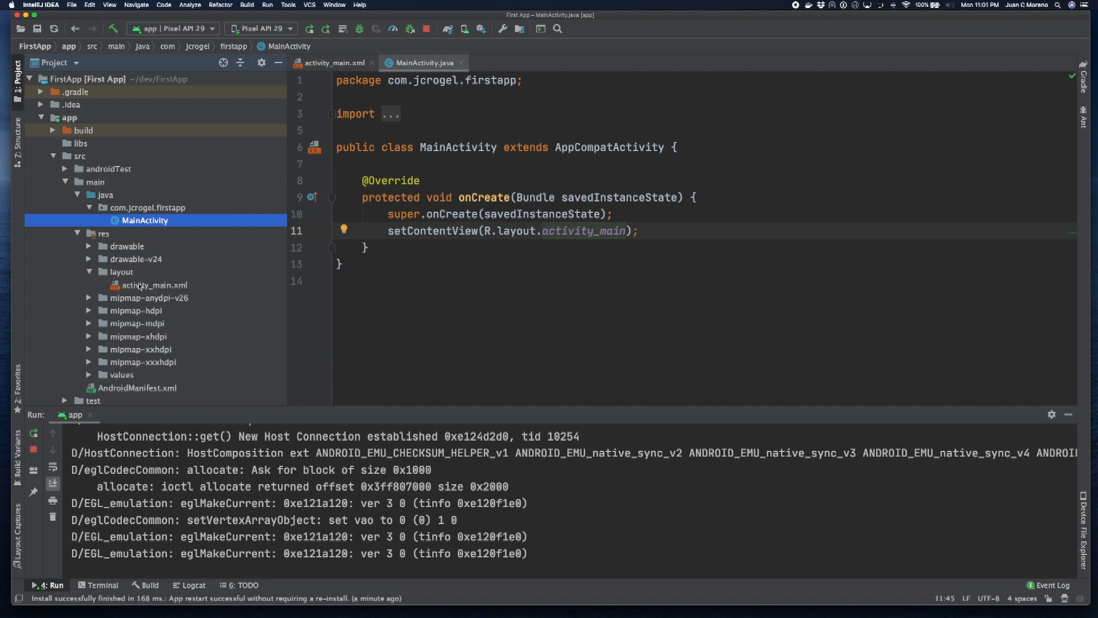
double_click(141, 286)
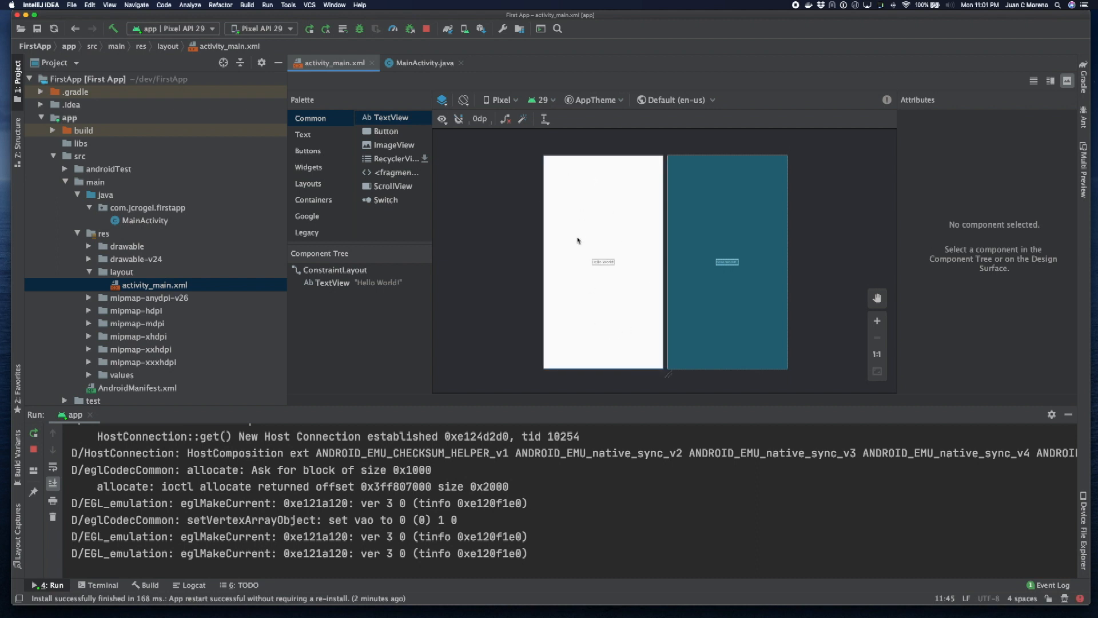
Step: Select the Hello World! TextView, check its top margin, and delete it from the layout
left_click(603, 262)
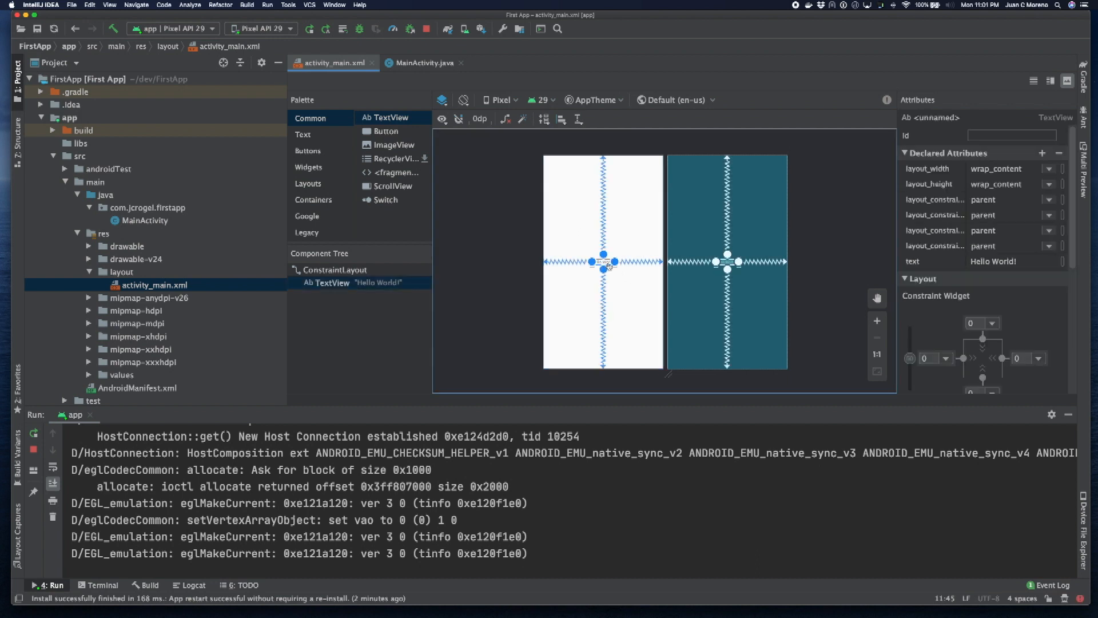
scroll(954, 305, "down", 3)
mouse_move(983, 309)
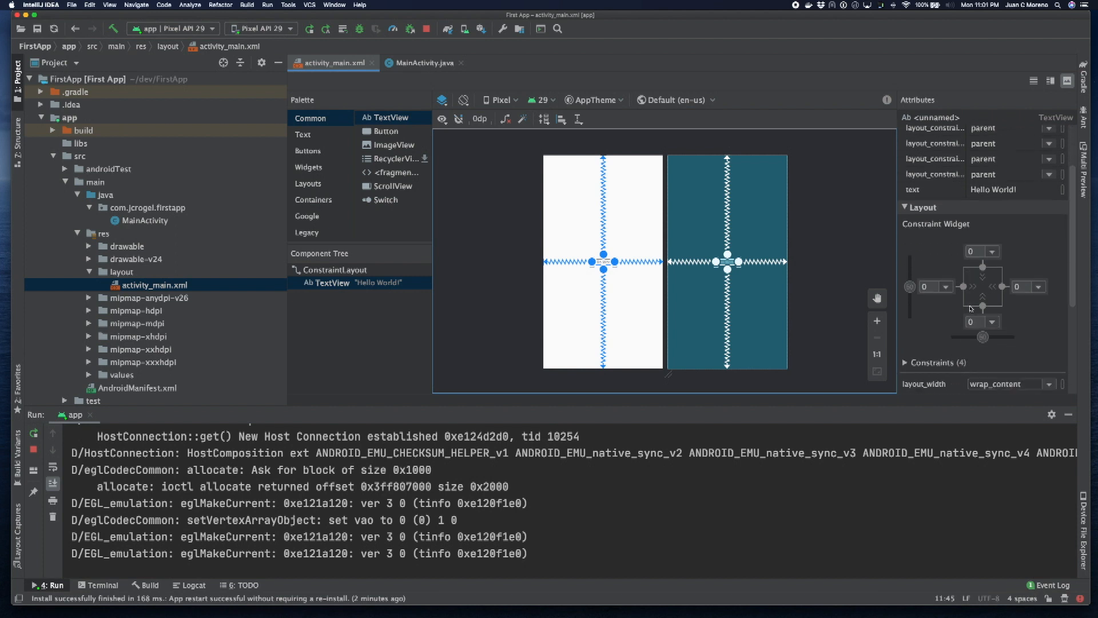
scroll(953, 305, "down", 2)
scroll(954, 304, "down", 3)
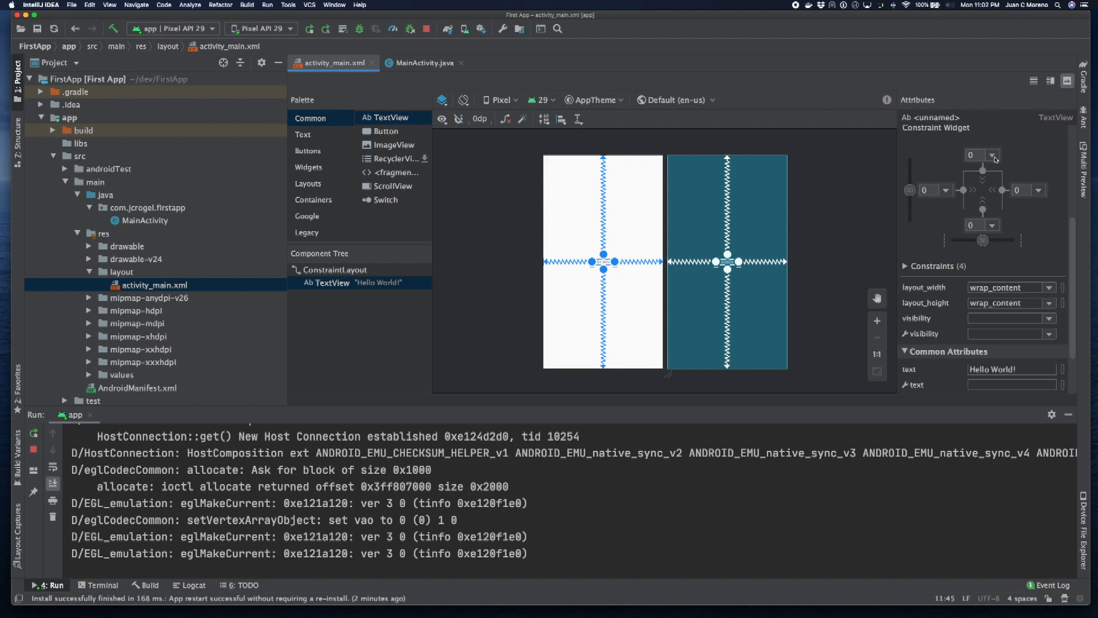
left_click(972, 155)
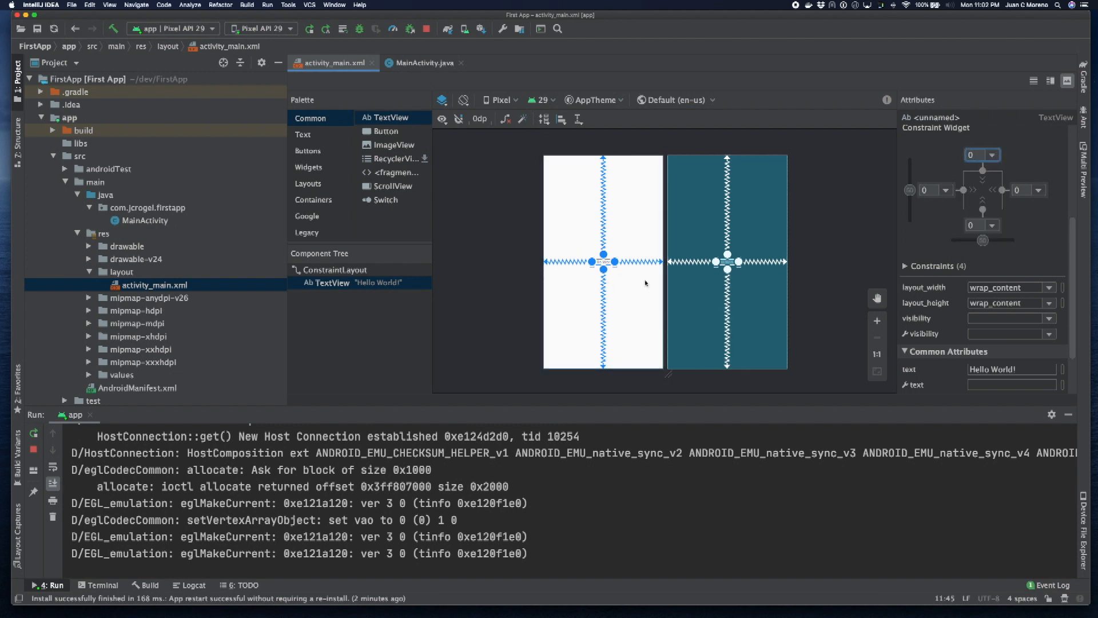
left_click(553, 289)
left_click(609, 266)
key("Delete")
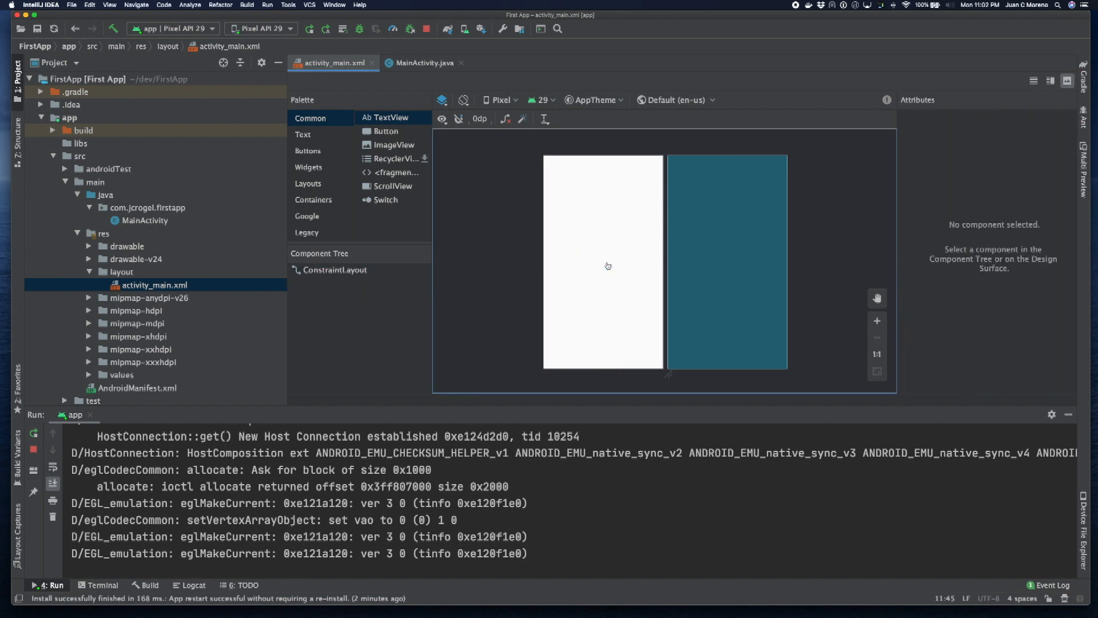
Step: Drop a Button onto the layout and constrain its top to the parent with a 24 dp margin
left_click(385, 131)
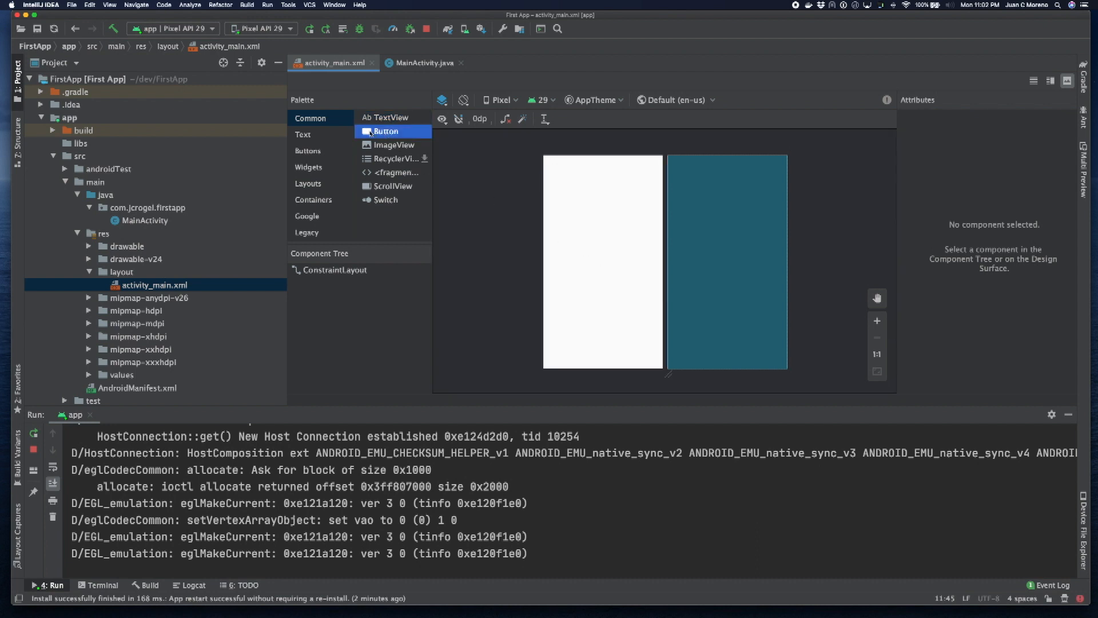
left_click_drag(369, 131, 606, 263)
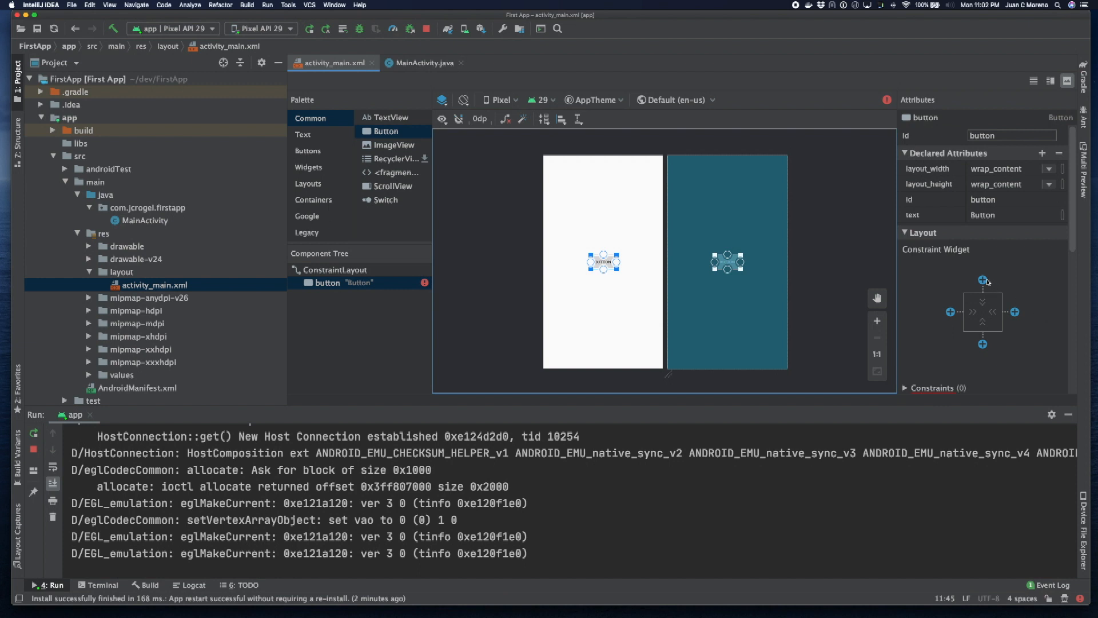
left_click(983, 280)
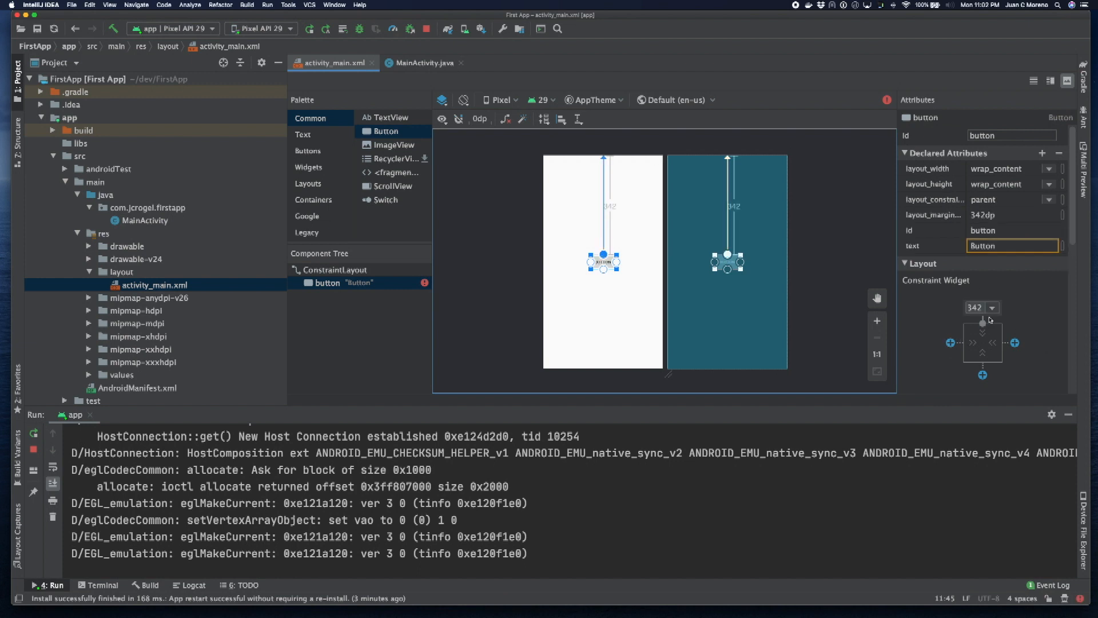
left_click(992, 308)
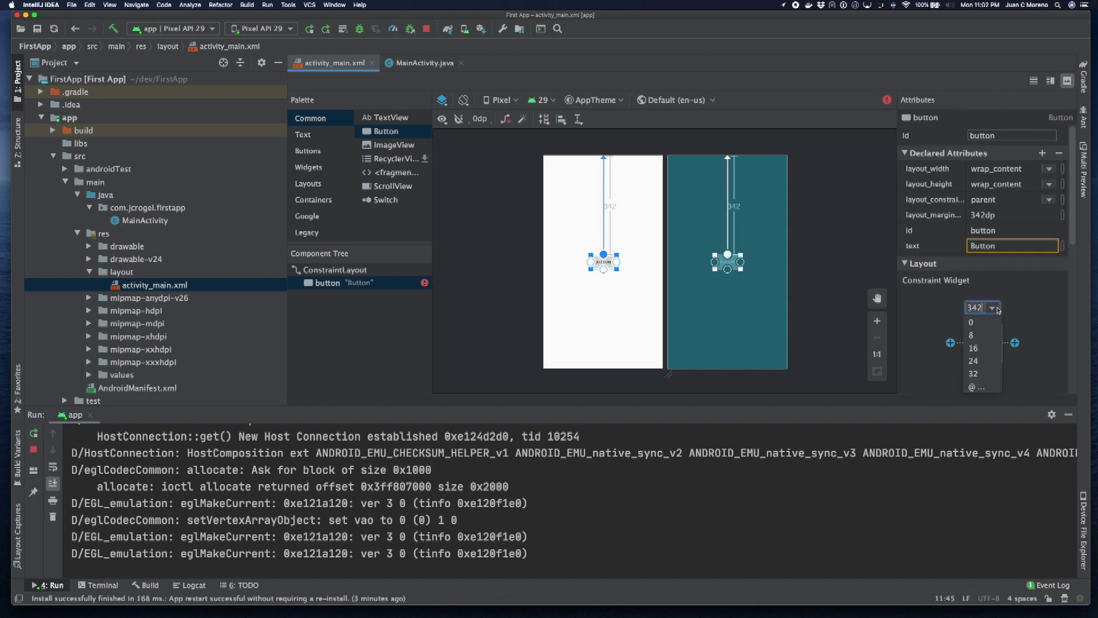
left_click(979, 387)
key("Escape")
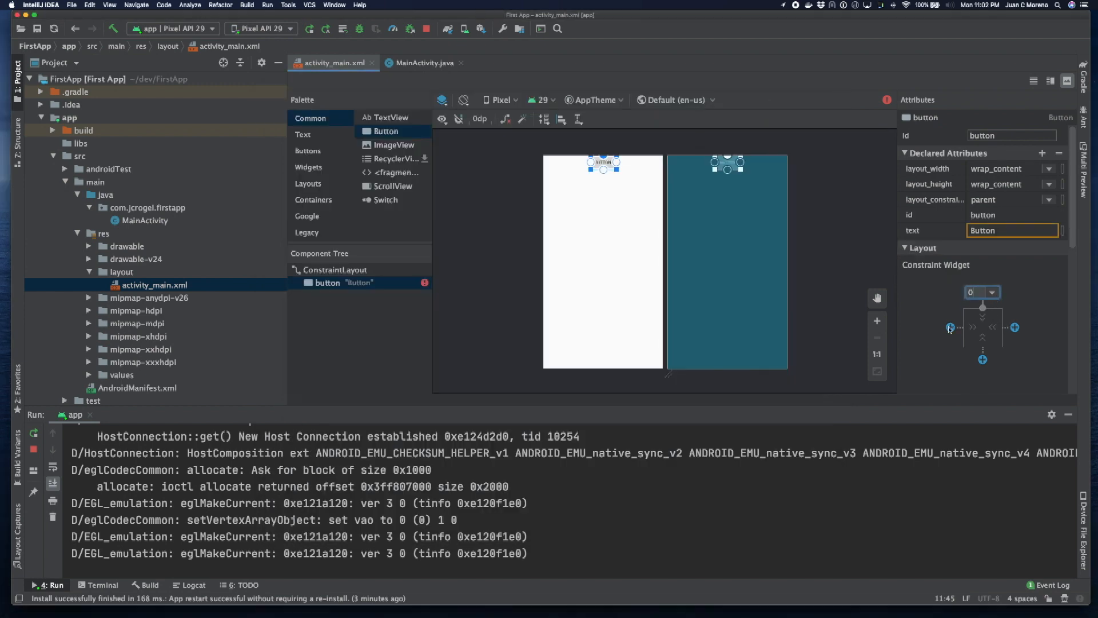
left_click(994, 293)
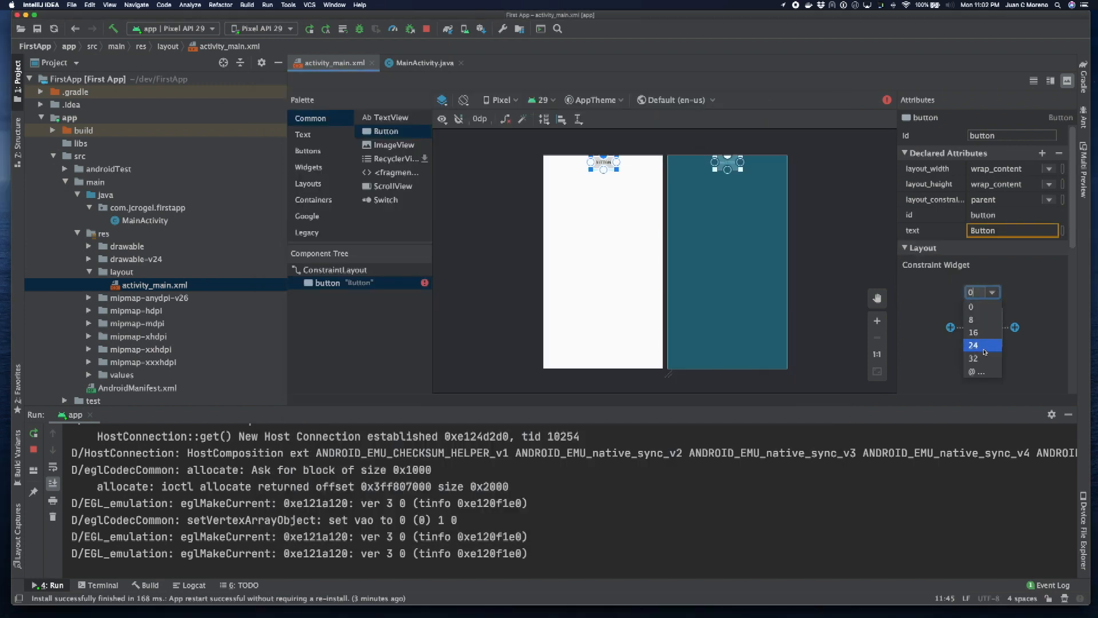
left_click(984, 346)
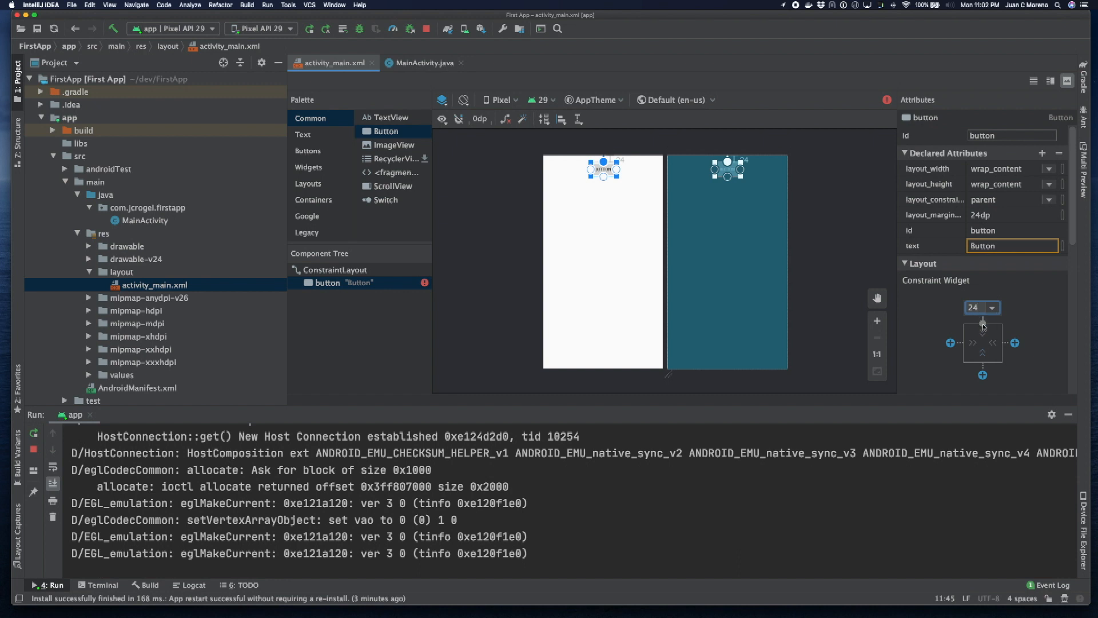
Step: Constrain the button's left, right and bottom to the parent with 0 bottom margin, centring it
left_click(950, 343)
left_click(1015, 342)
left_click(984, 375)
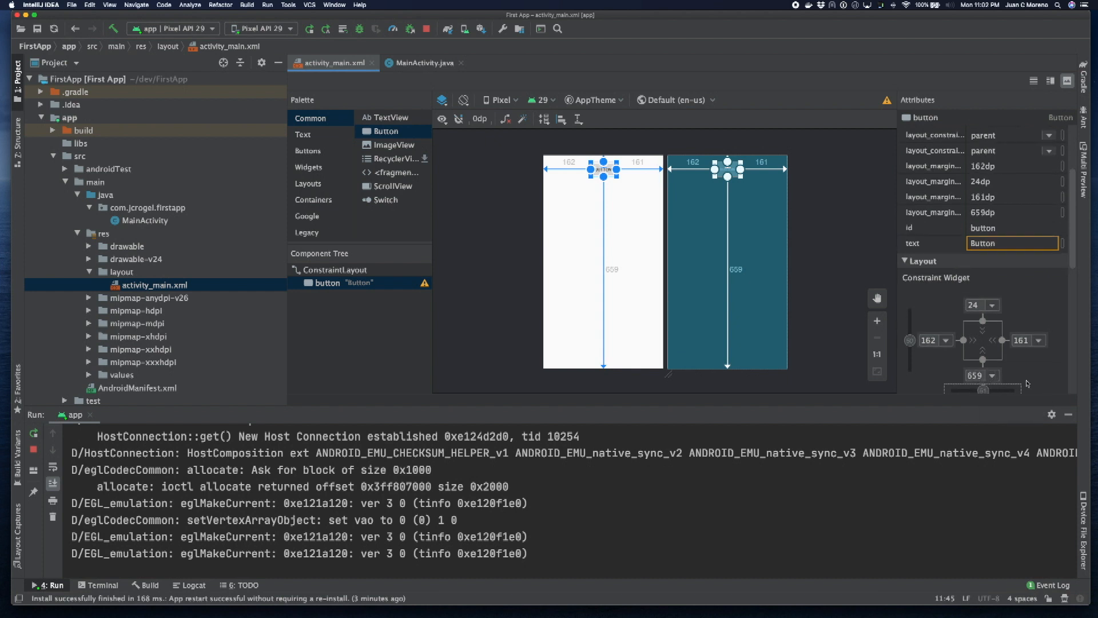
left_click(993, 304)
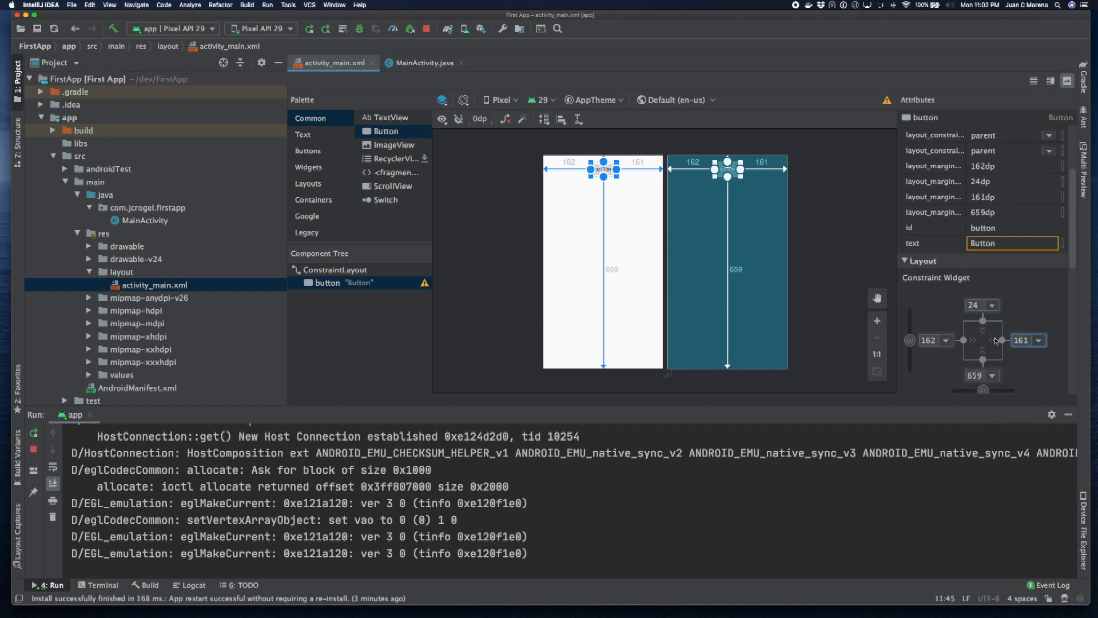
left_click(910, 343)
scroll(909, 342, "down", 3)
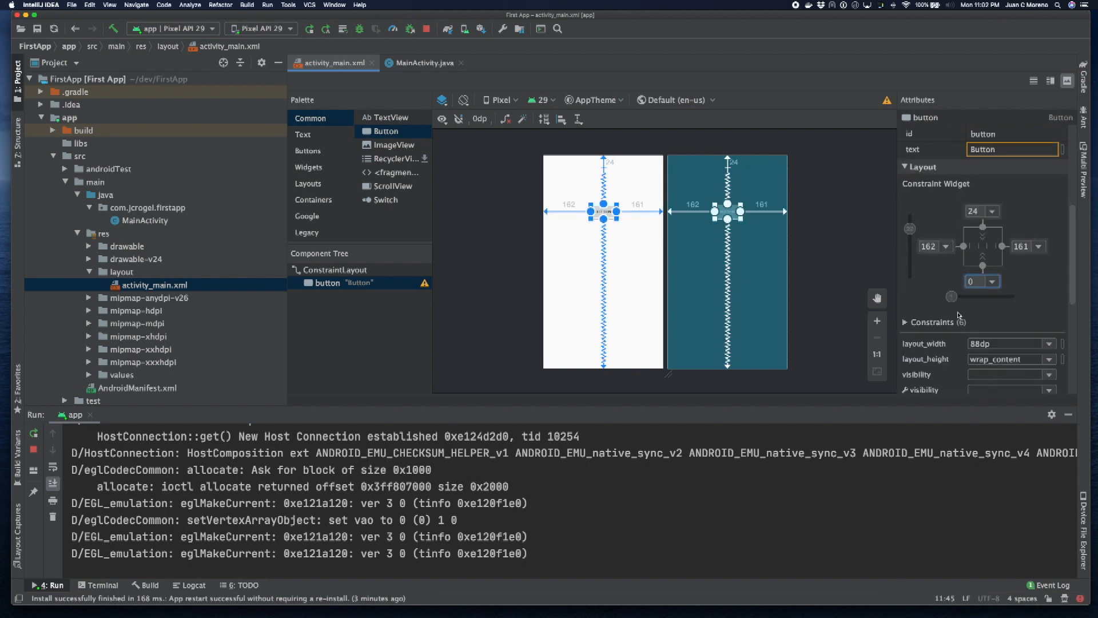
scroll(914, 248, "down", 2)
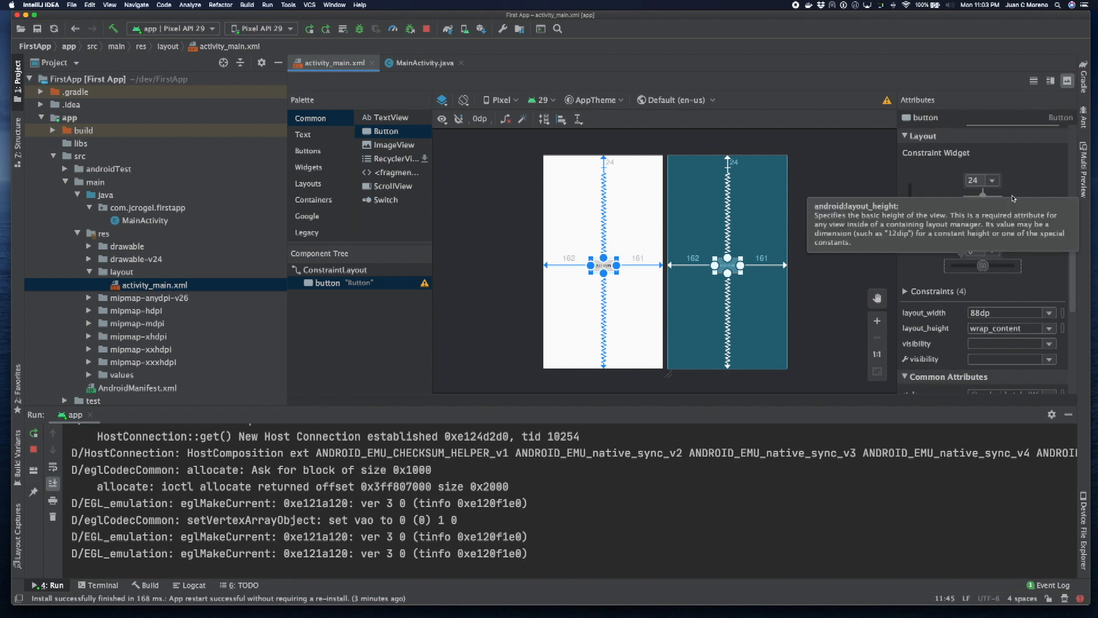
Step: Apply the layout changes and view the running First App with its button in the emulator
left_click(824, 257)
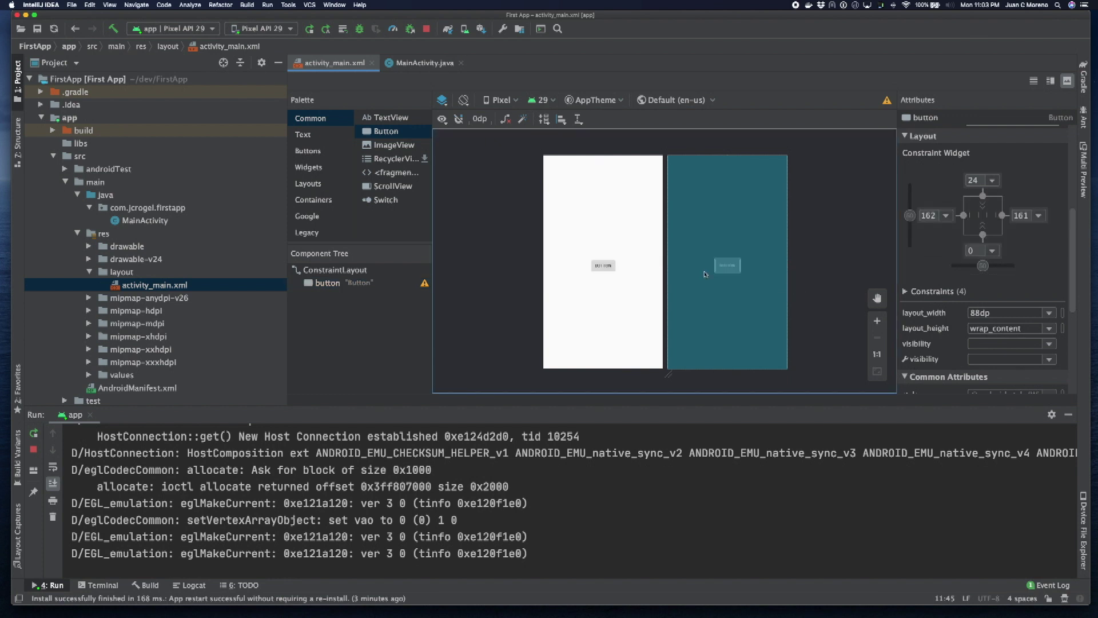
left_click(327, 29)
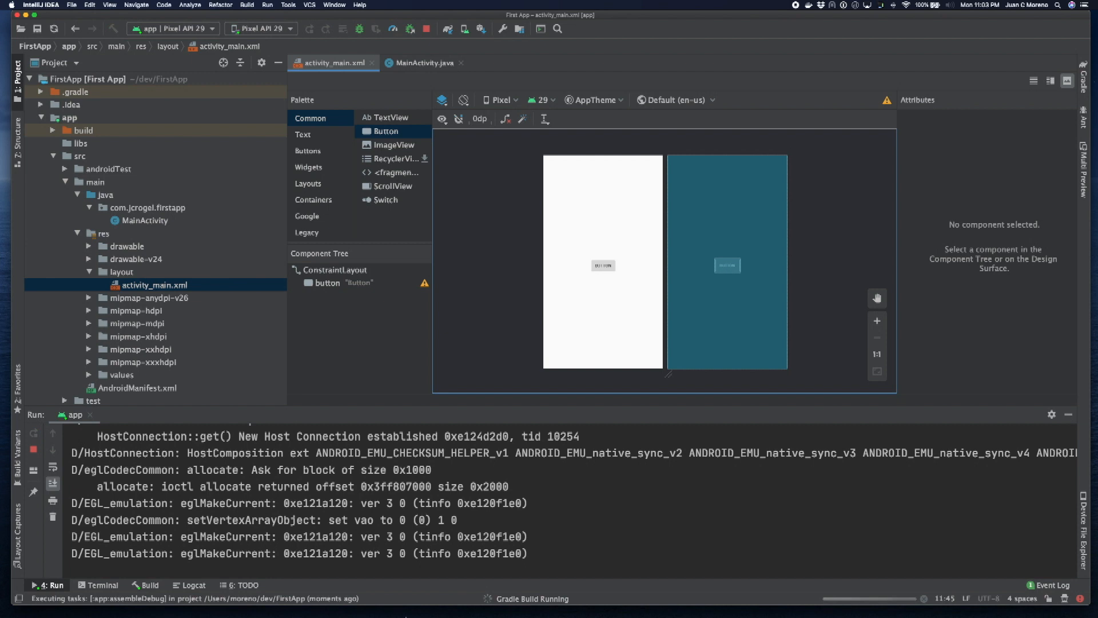
key("super+Tab")
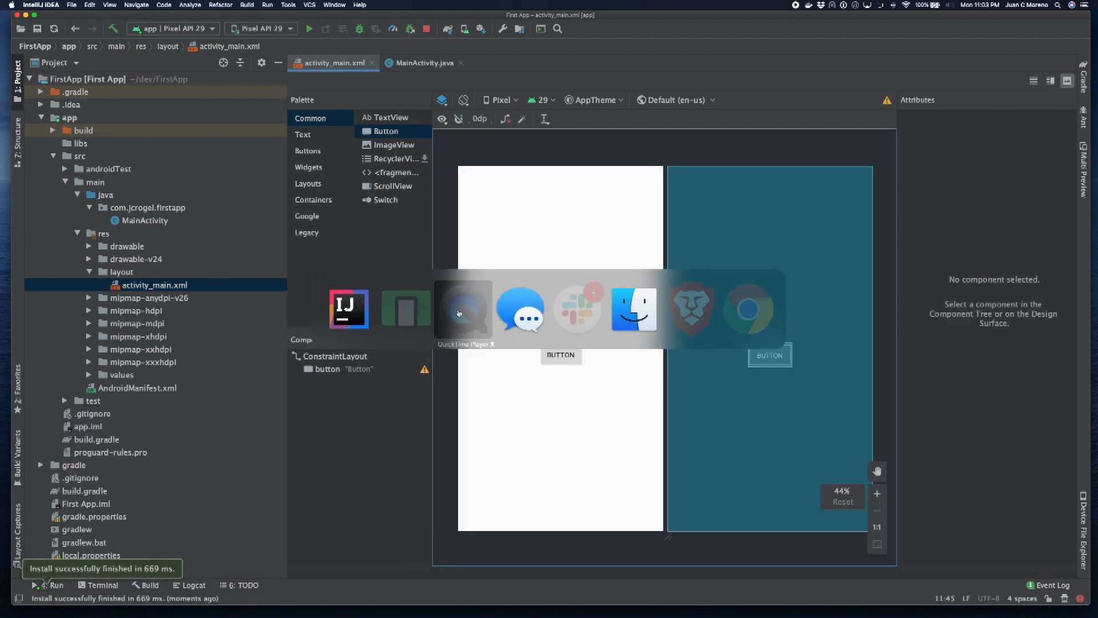
left_click(460, 314)
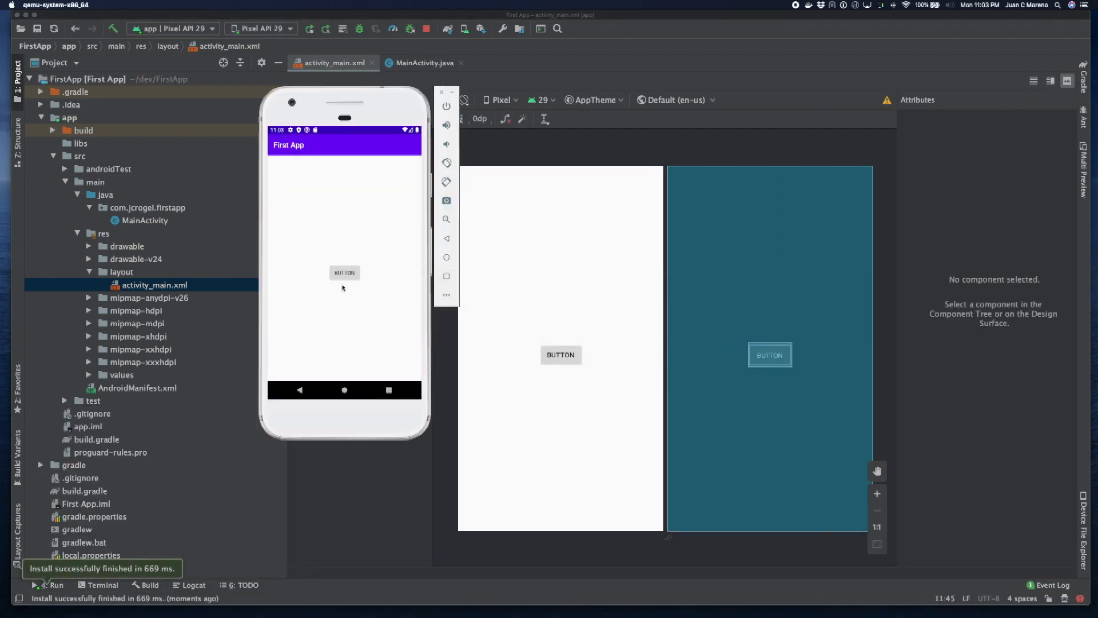
left_click(344, 273)
left_click(567, 391)
Step: Rename the button's id to AddOne
left_click(769, 355)
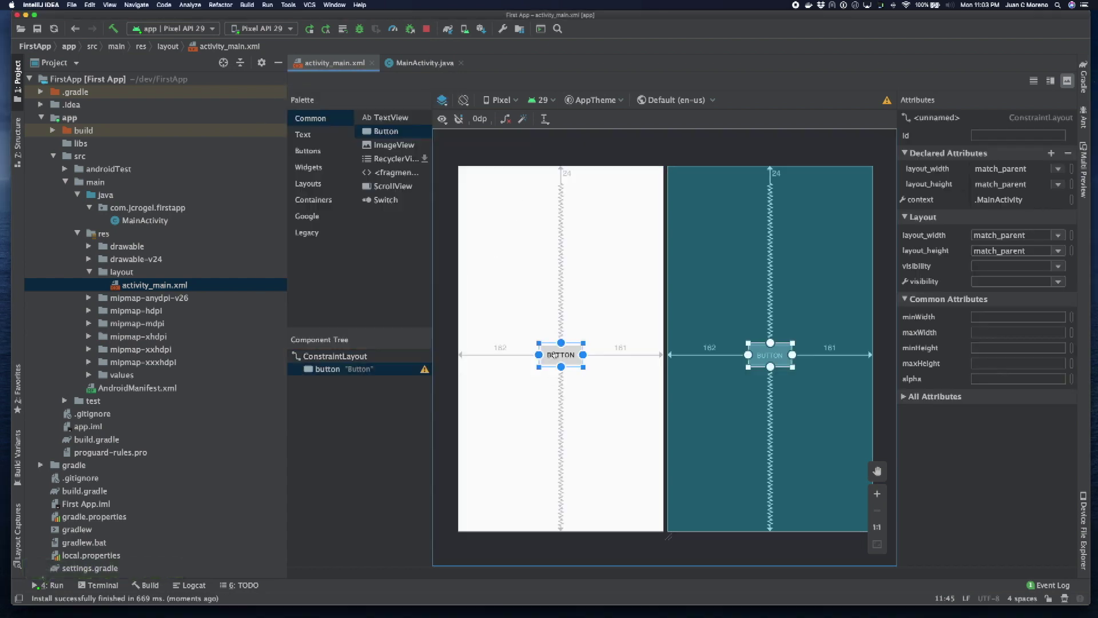
double_click(996, 135)
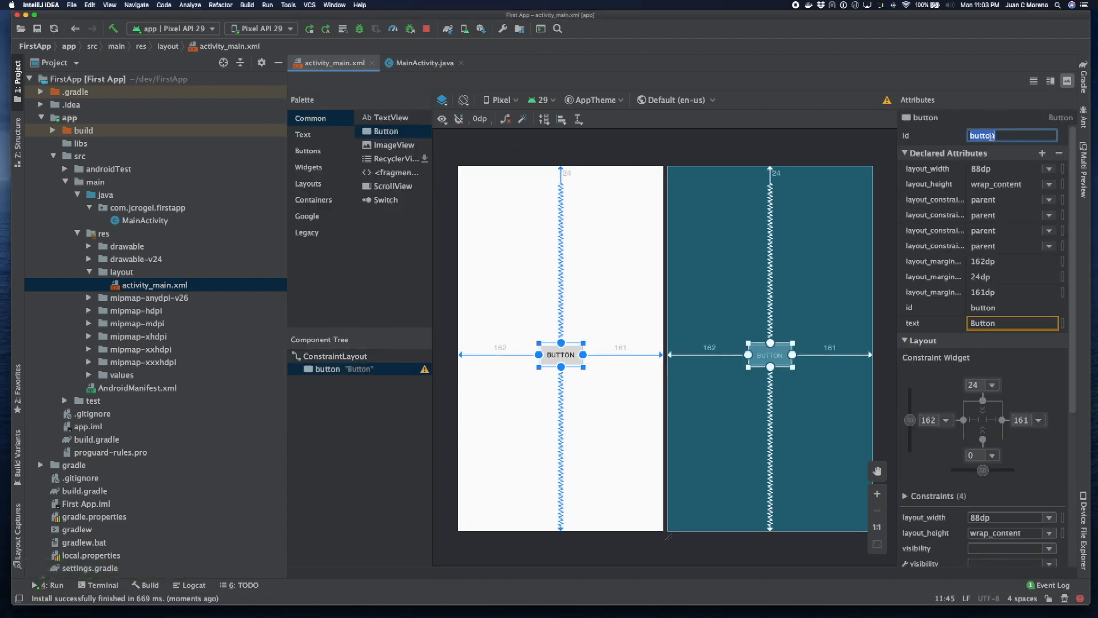
type("AddOne")
scroll(959, 277, "down", 5)
scroll(950, 352, "down", 5)
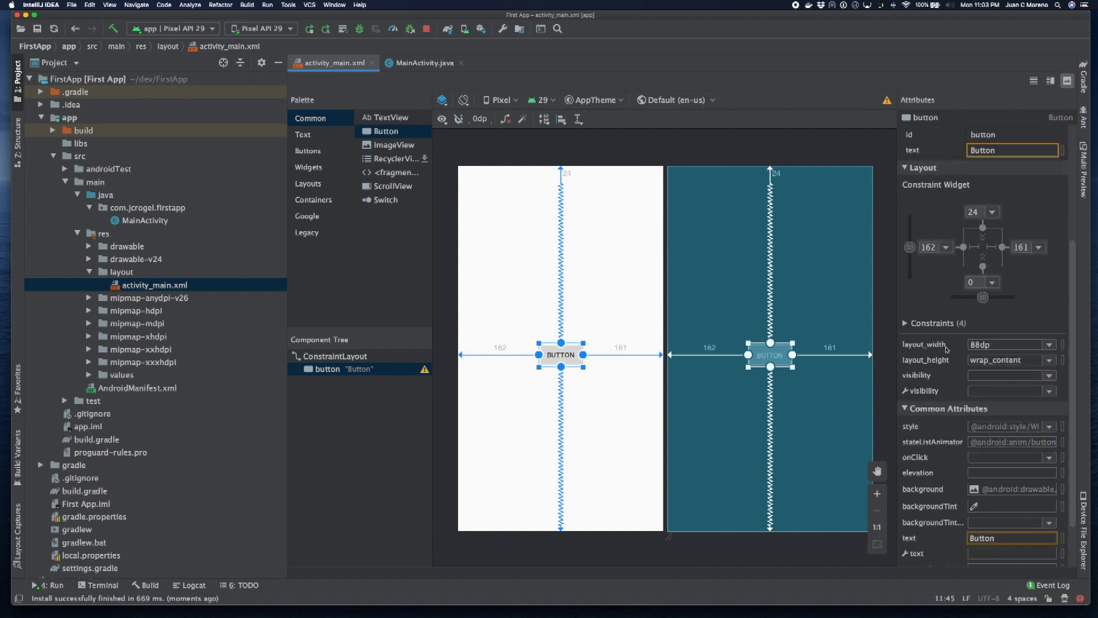
left_click(515, 257)
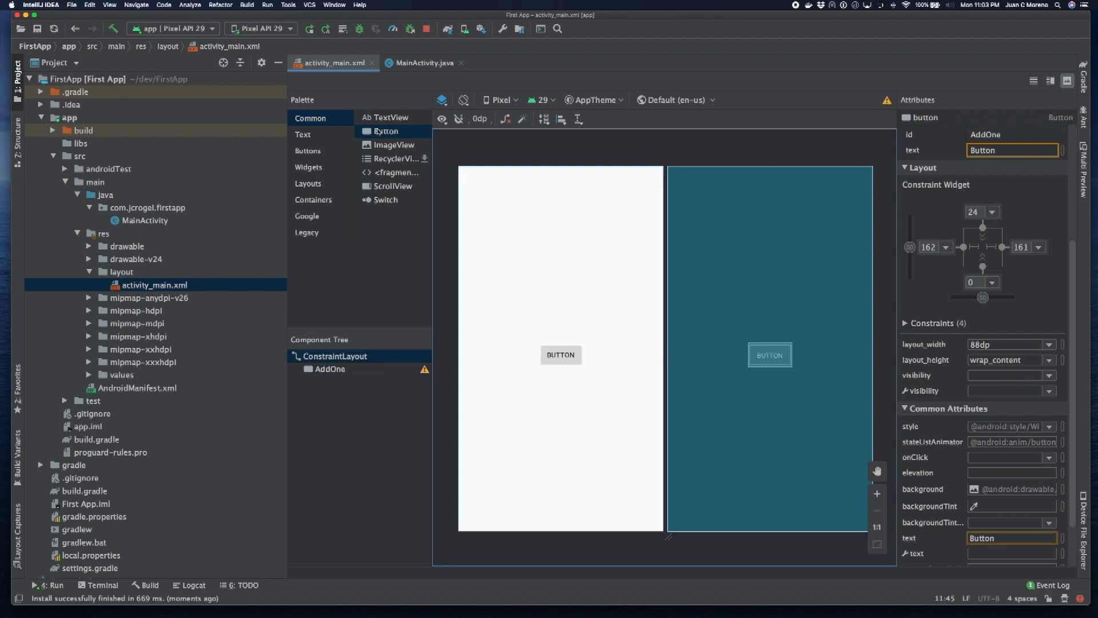
Step: Add a TextView 60dp above the AddOne button and start a new run of the app
left_click(384, 117)
left_click_drag(384, 117, 559, 302)
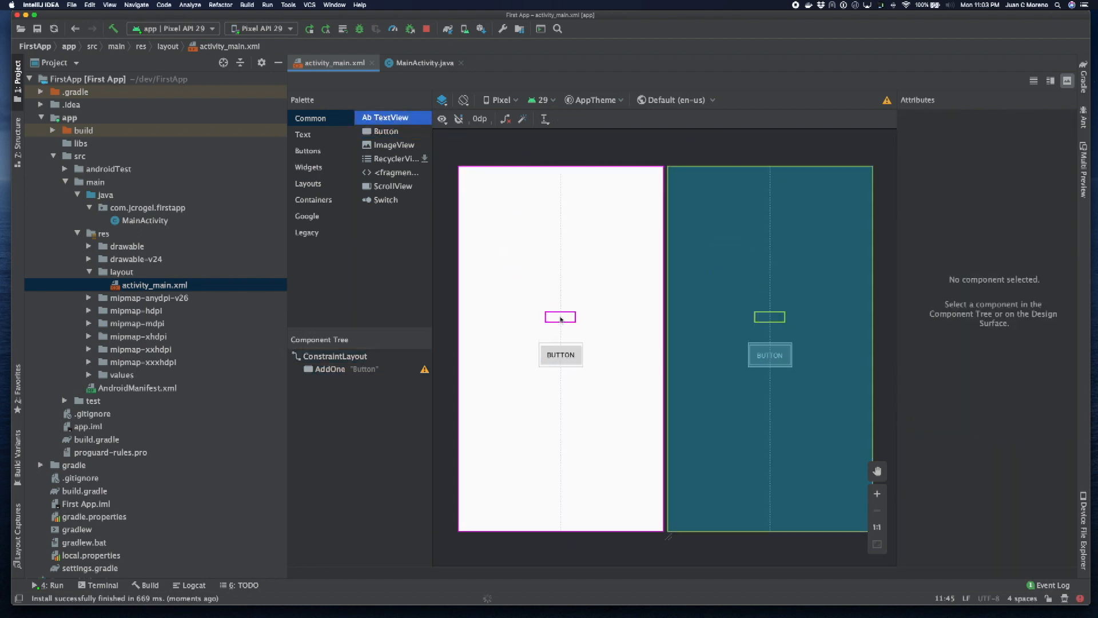
left_click_drag(559, 302, 560, 348)
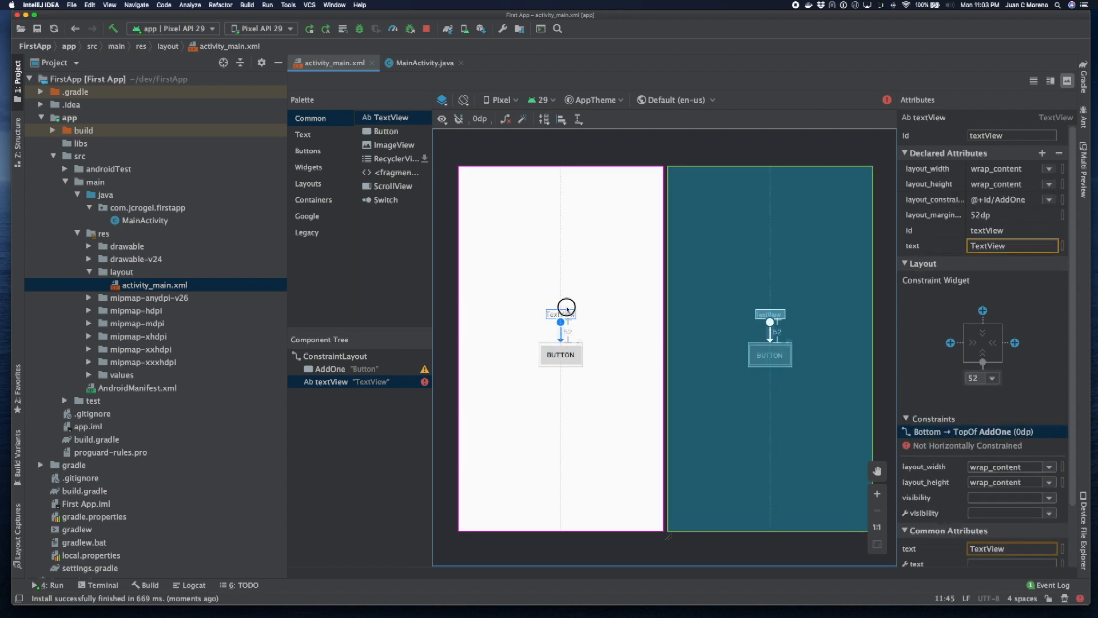
left_click(566, 304)
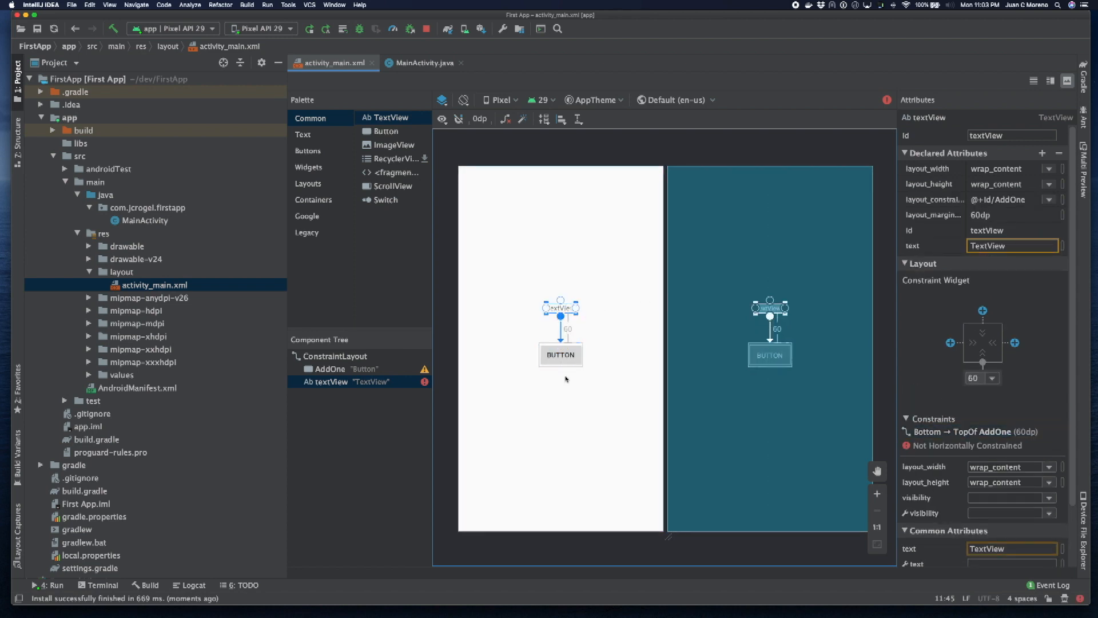
left_click(310, 28)
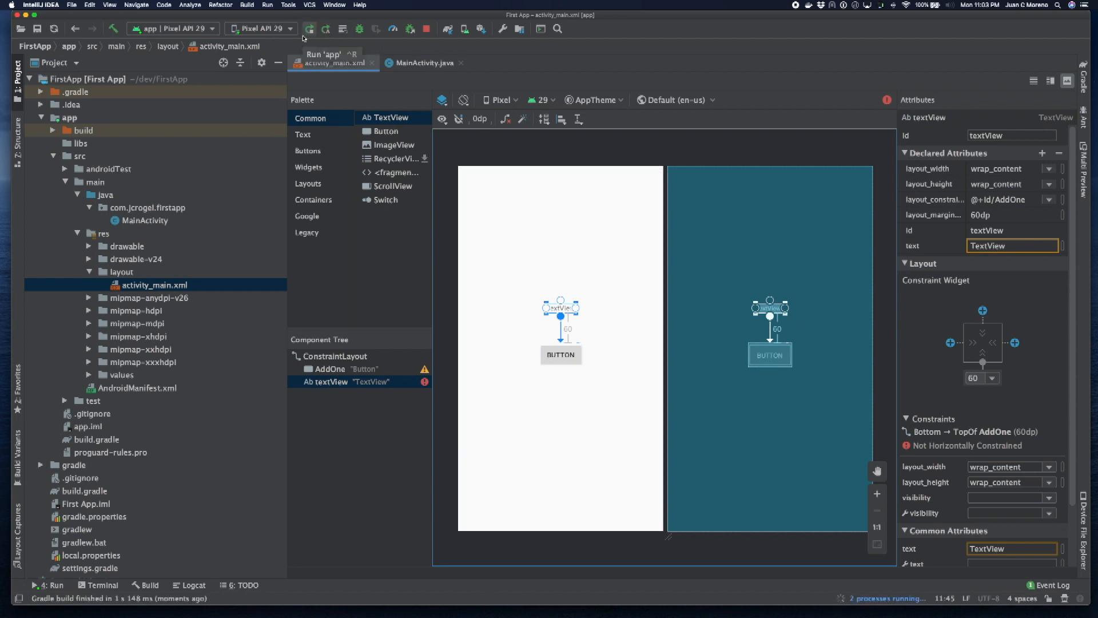
key("super+Tab")
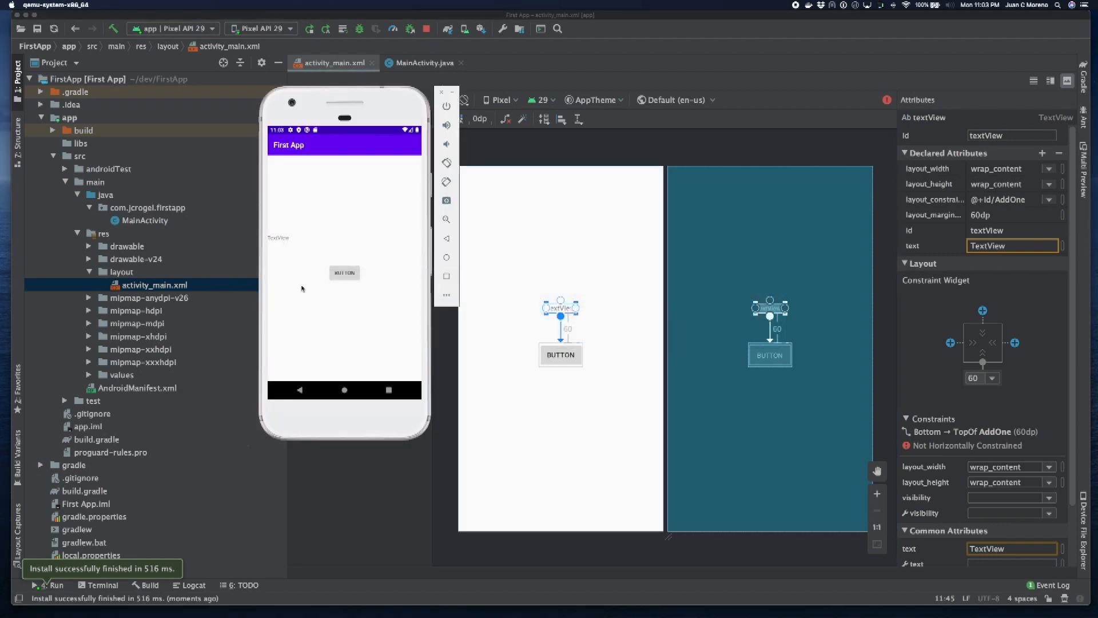
left_click(592, 258)
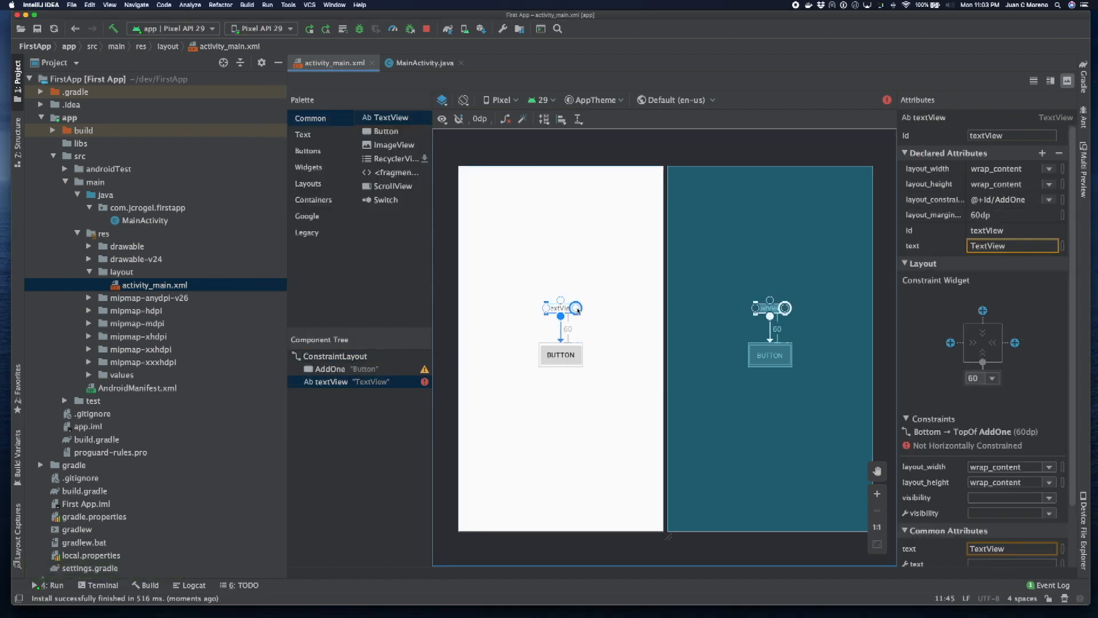
Step: Constrain the TextView's start and end to the parent edges and rerun the app
left_click_drag(576, 308, 662, 310)
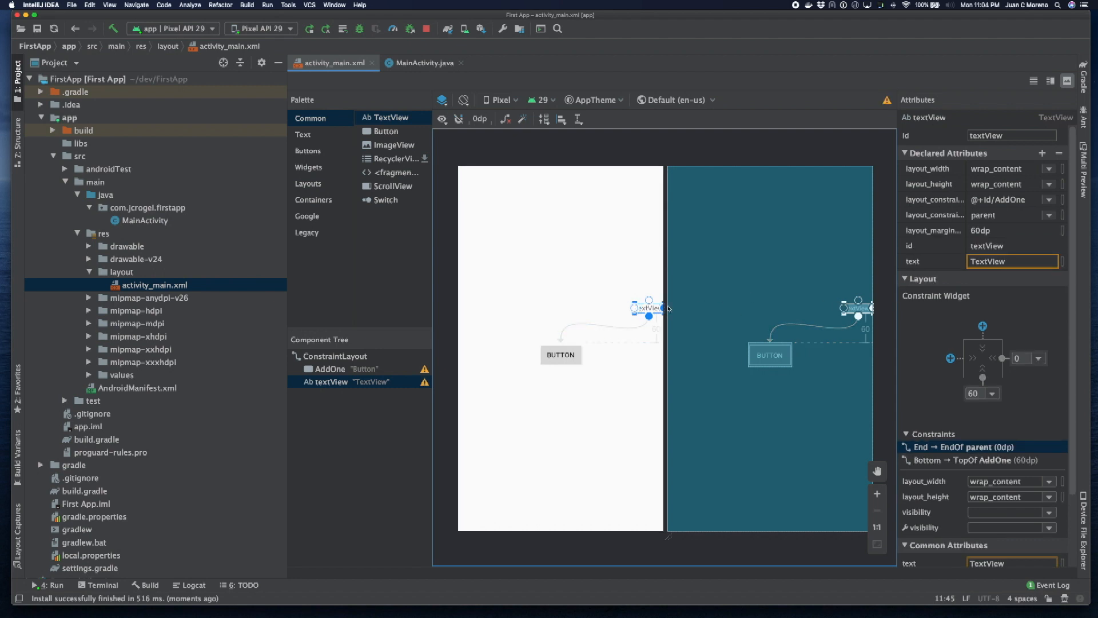
mouse_move(635, 309)
left_mouse_down()
mouse_move(434, 312)
mouse_move(446, 310)
left_mouse_up()
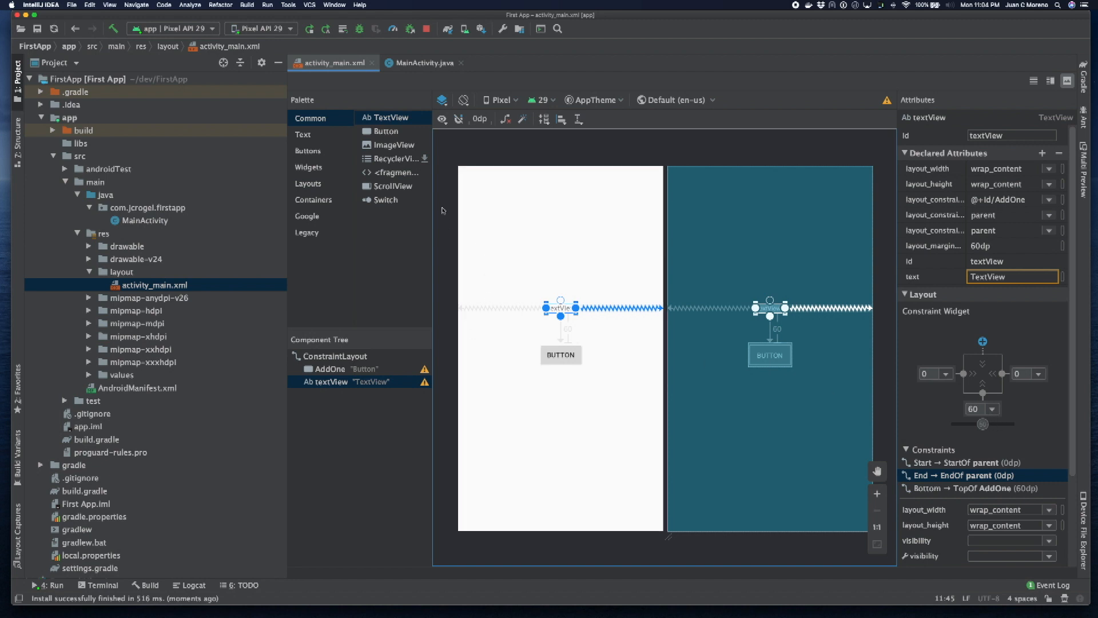
left_click(312, 29)
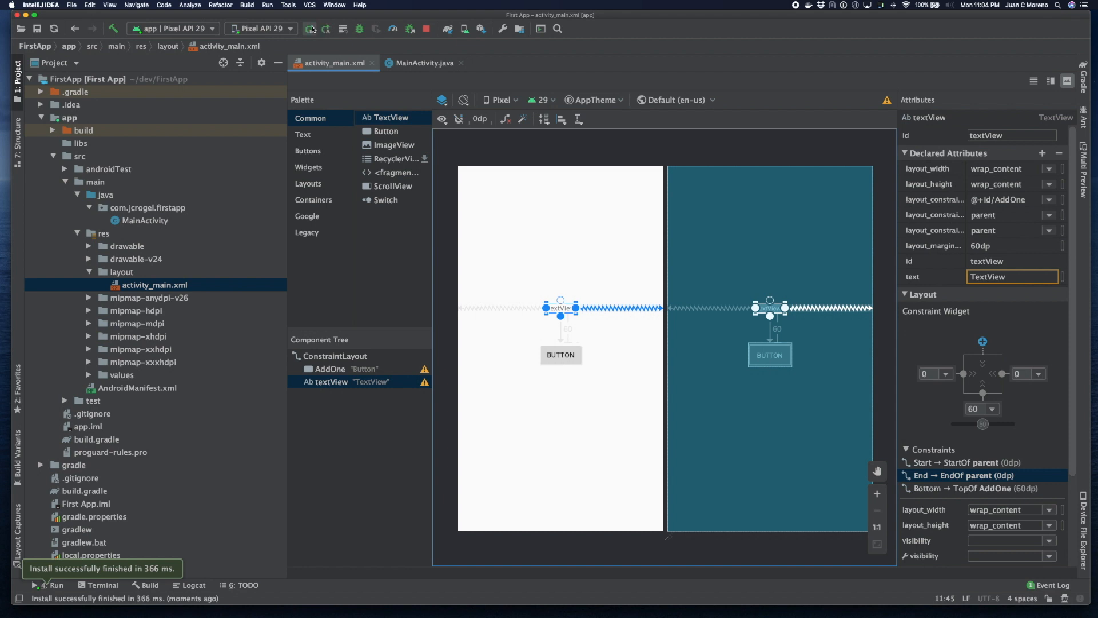
Step: Check the centred TextView in the emulator, then return to the layout designer
key("super+Tab")
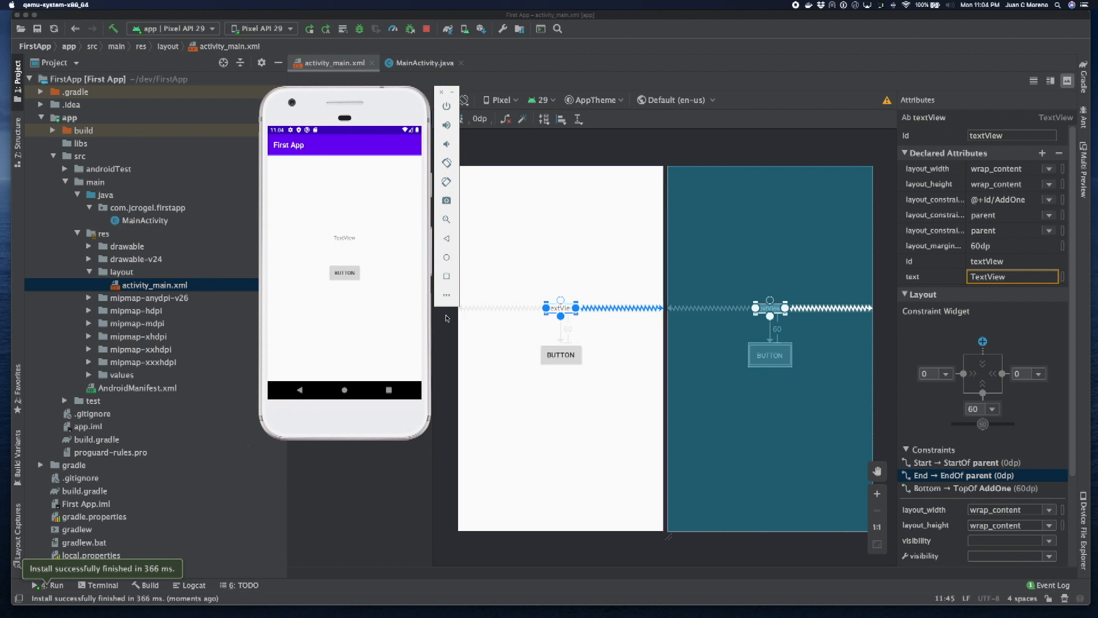
left_click(561, 309)
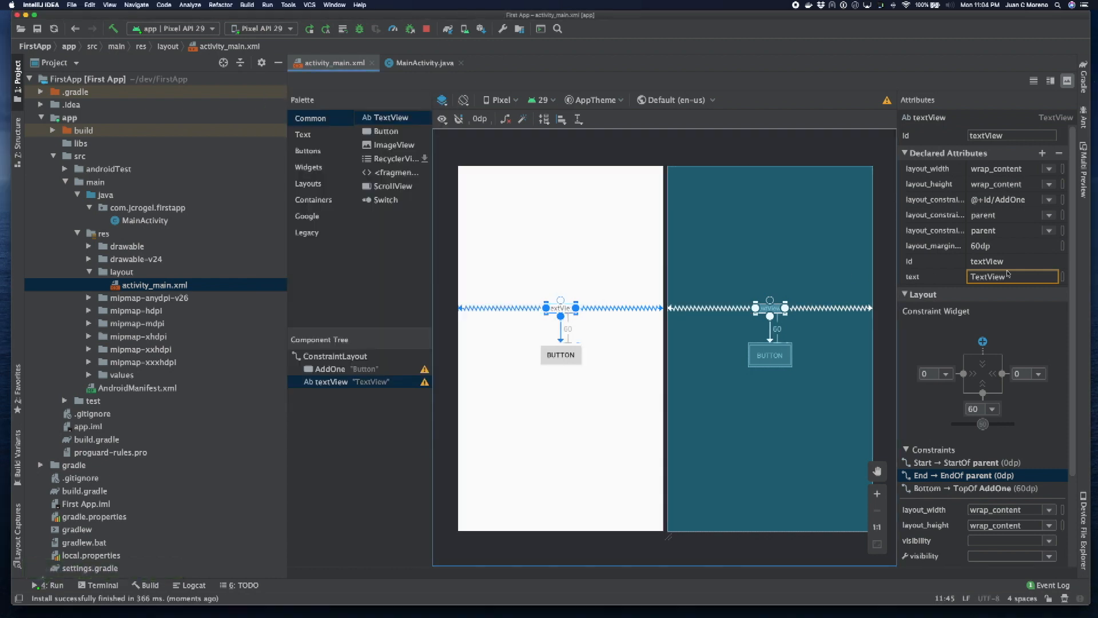
Step: Set the TextView's text to 0 and the AddOne button's text to + 1
double_click(989, 276)
type("0")
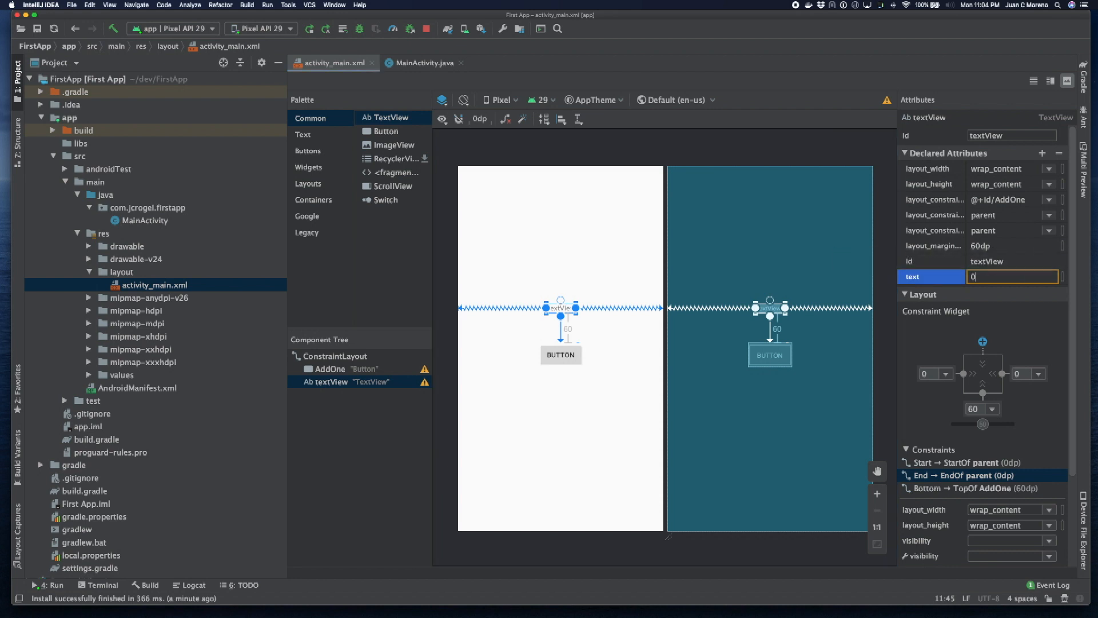
left_click(560, 354)
double_click(985, 324)
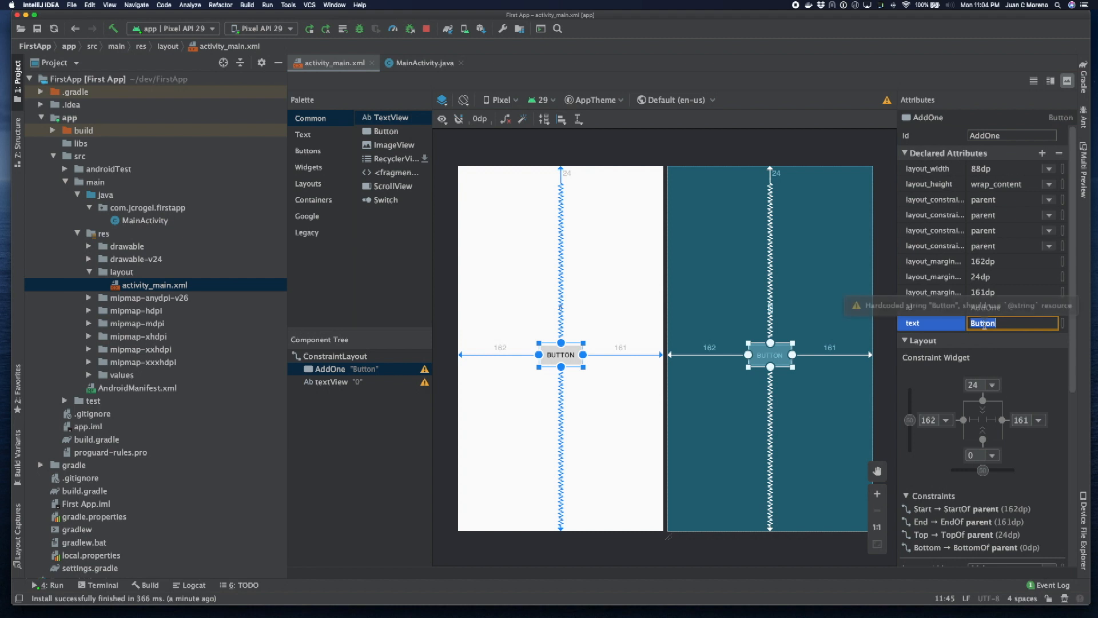
type("+ 1")
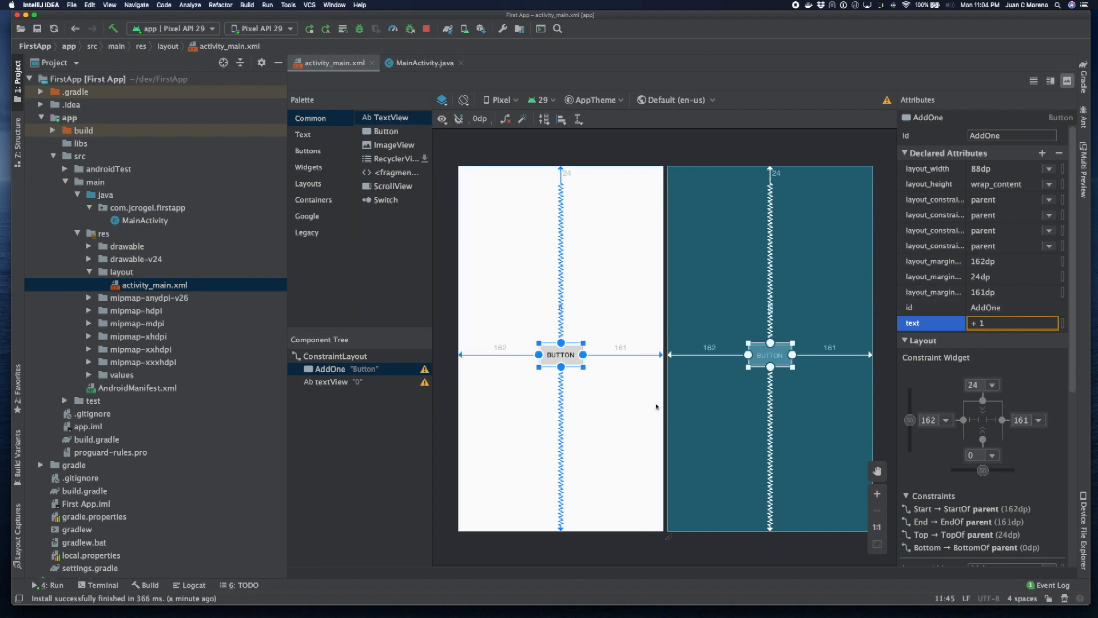
left_click(658, 405)
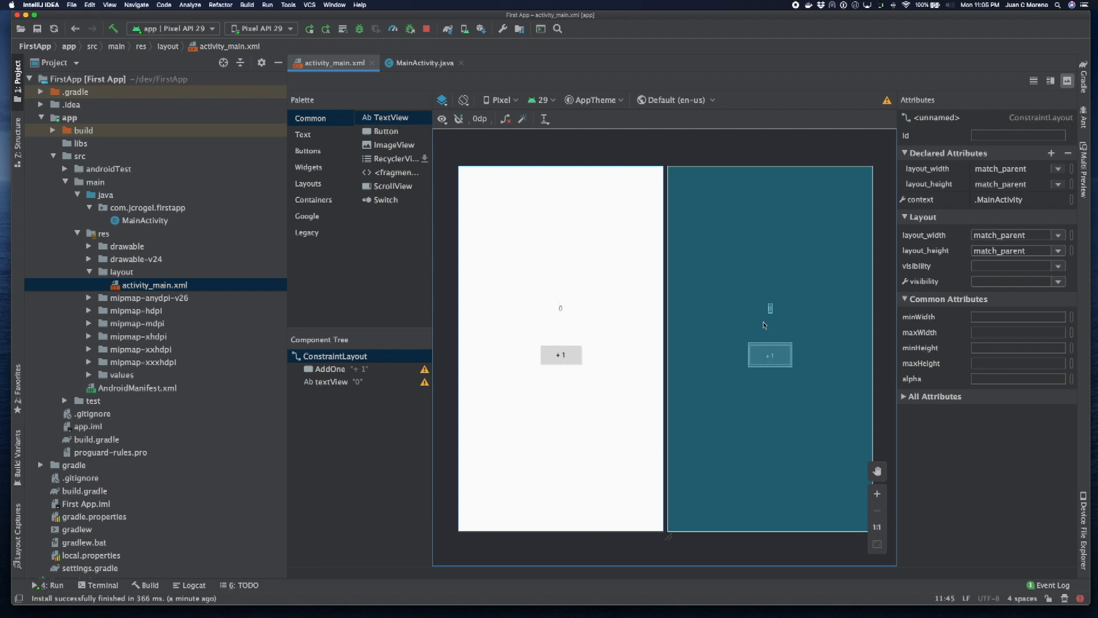
Step: Add an empty public addOne(View view) method after onCreate in MainActivity.java
double_click(144, 219)
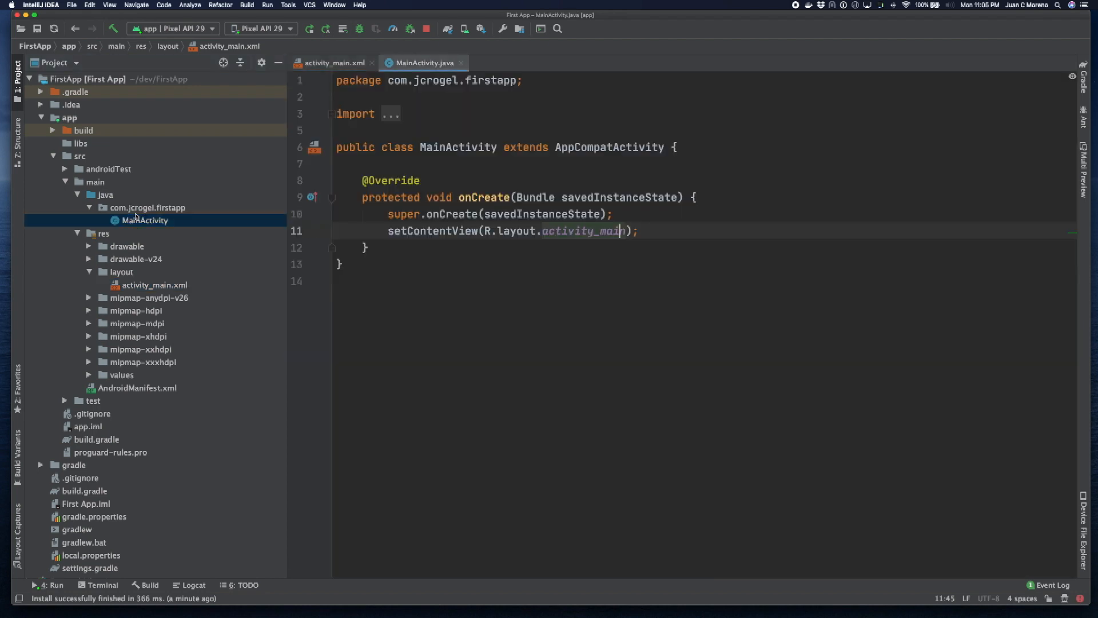
left_click(403, 262)
key("Return")
key("Return")
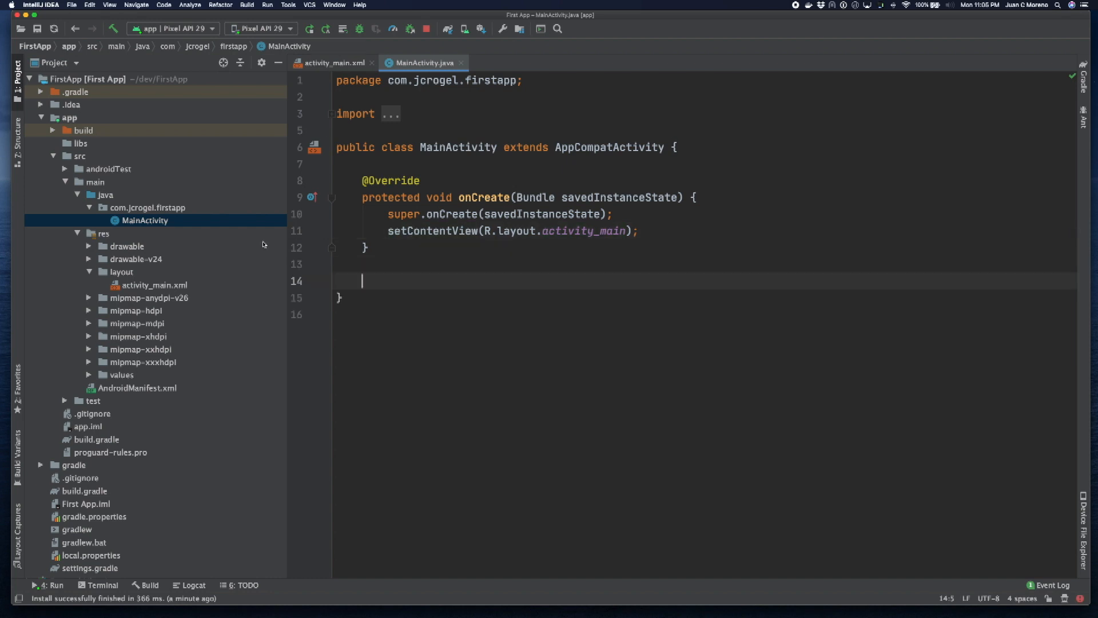
type("public ")
type("void a")
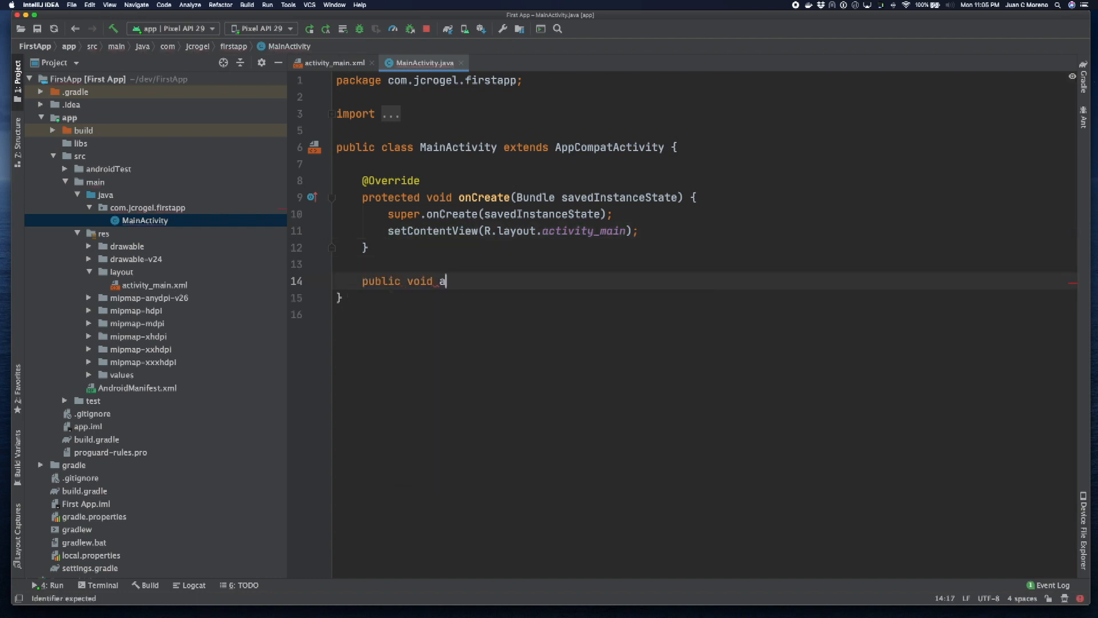
type("ddOne(")
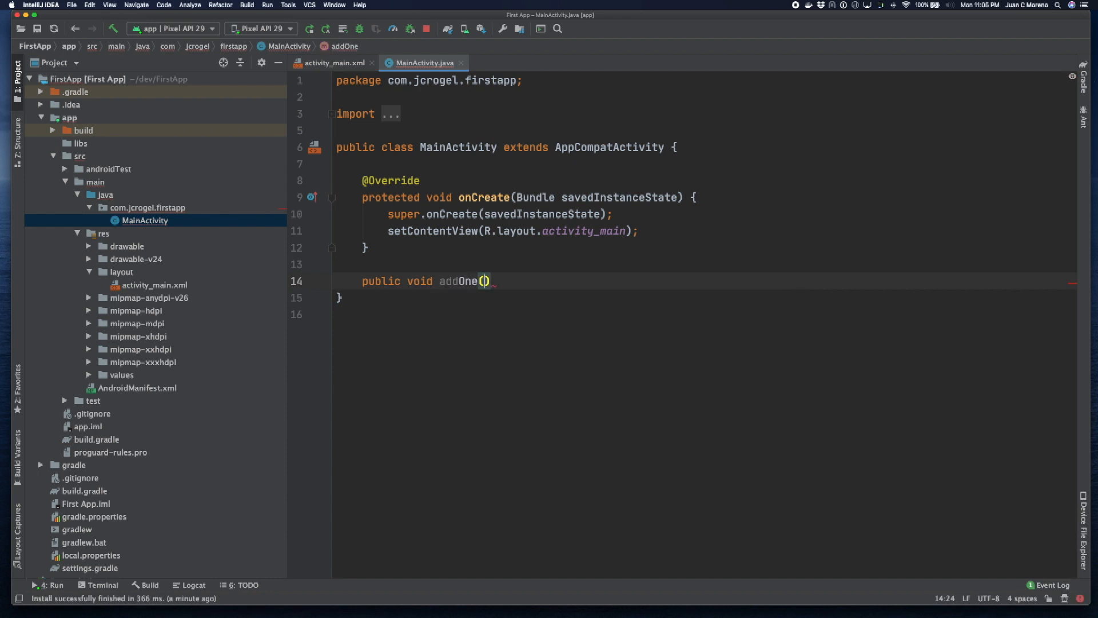
type("View")
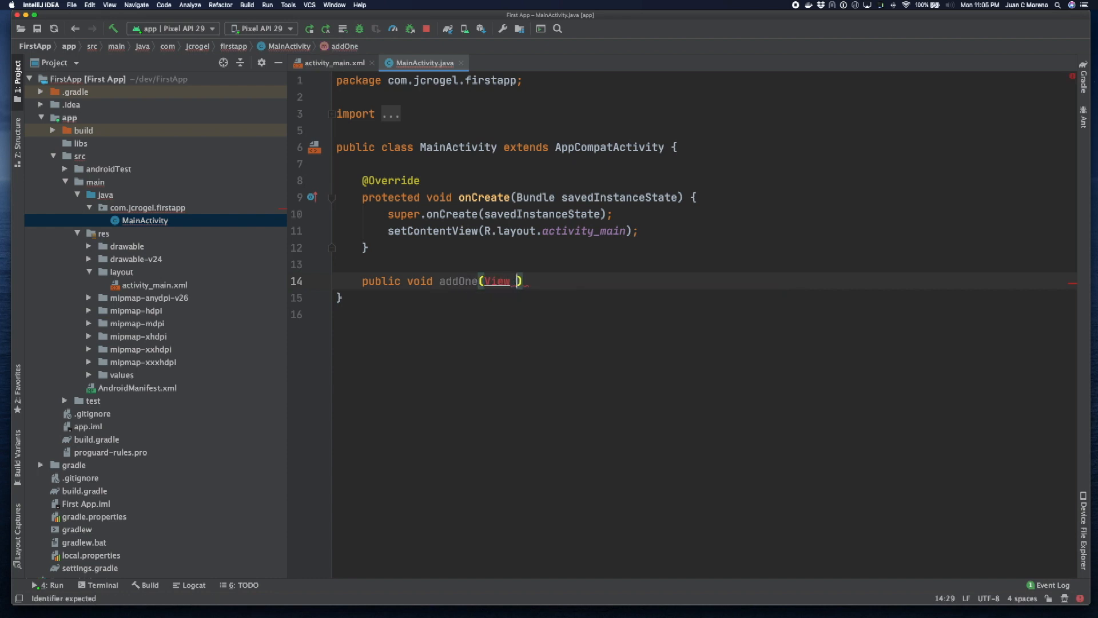
type(" view){")
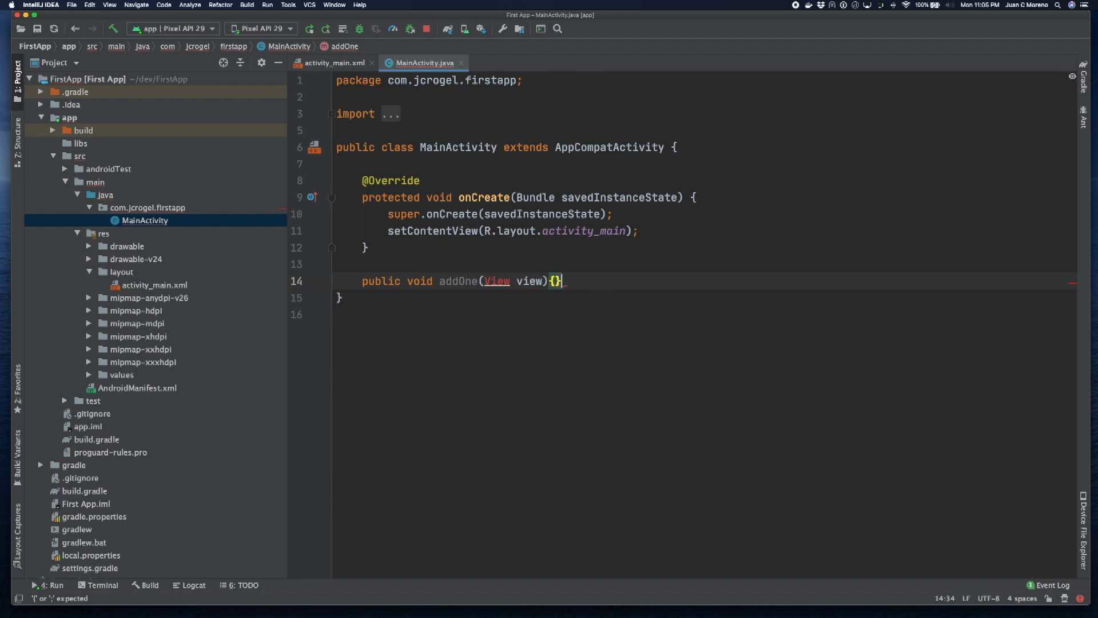
key("Return")
Step: Import android.view.View so the View parameter resolves, and expand the imports fold
left_click(510, 281)
right_click(498, 280)
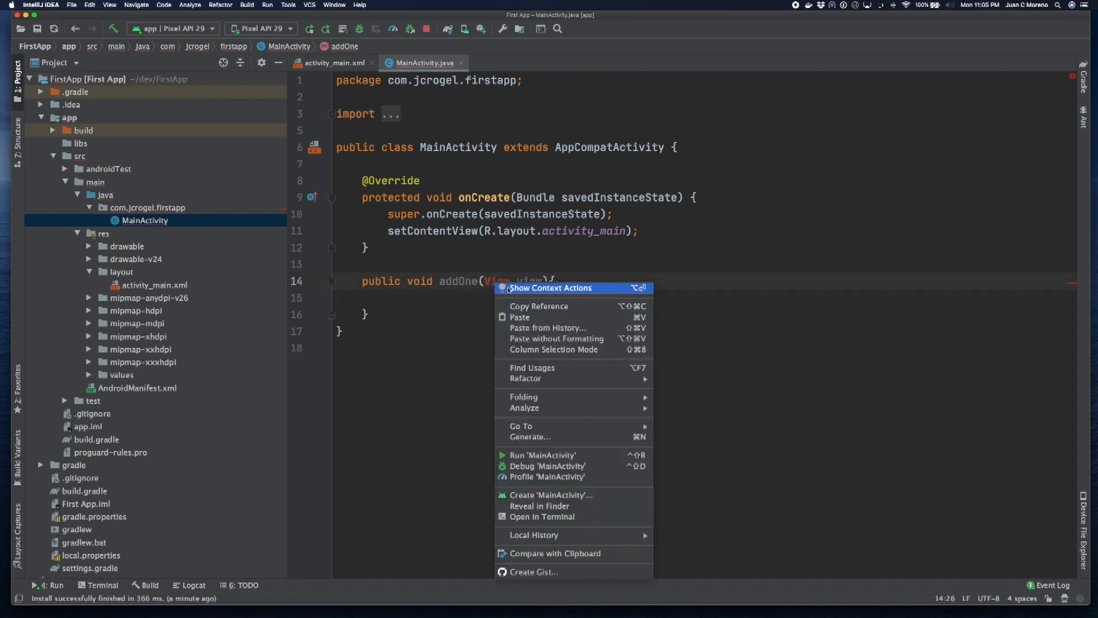
left_click(532, 276)
key("alt+Return")
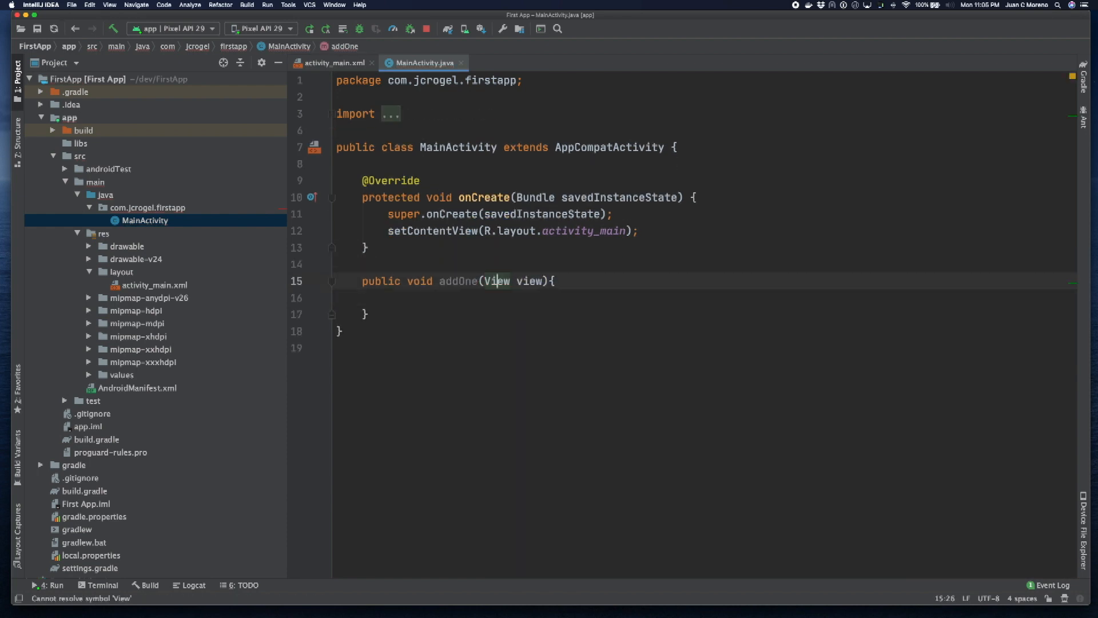
left_click(339, 113)
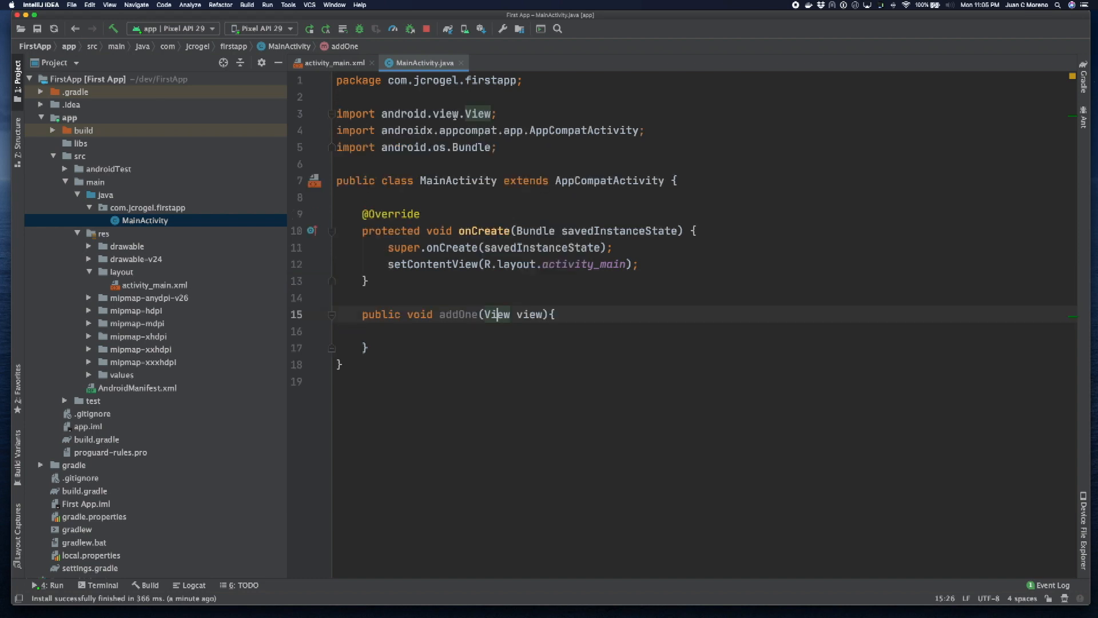
Step: Set the AddOne button's onClick attribute to addOne in activity_main.xml
double_click(153, 285)
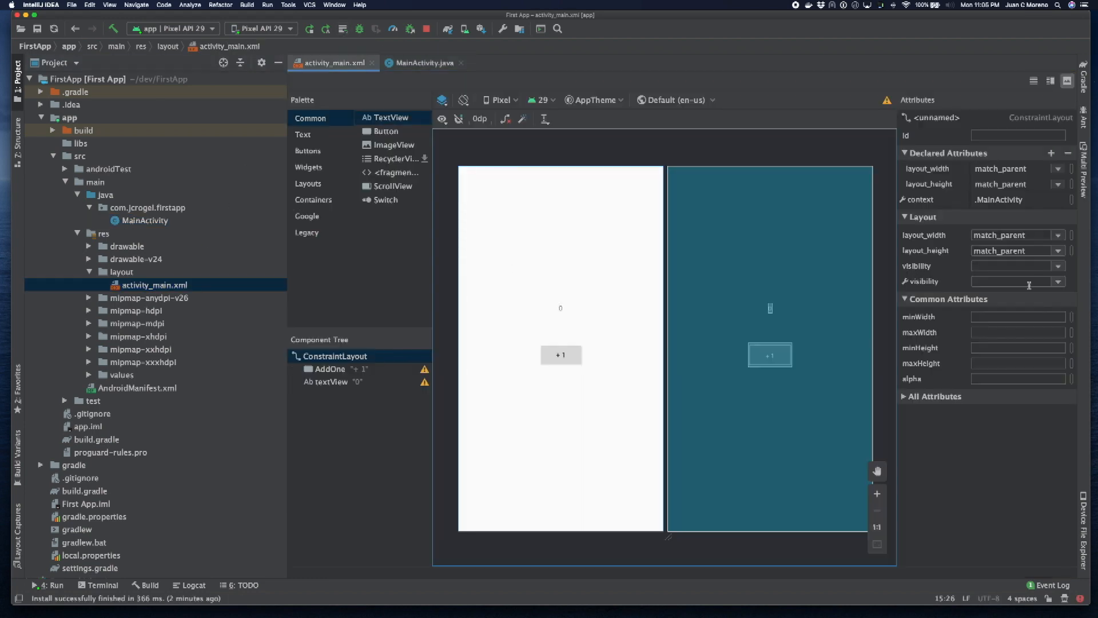
left_click(336, 369)
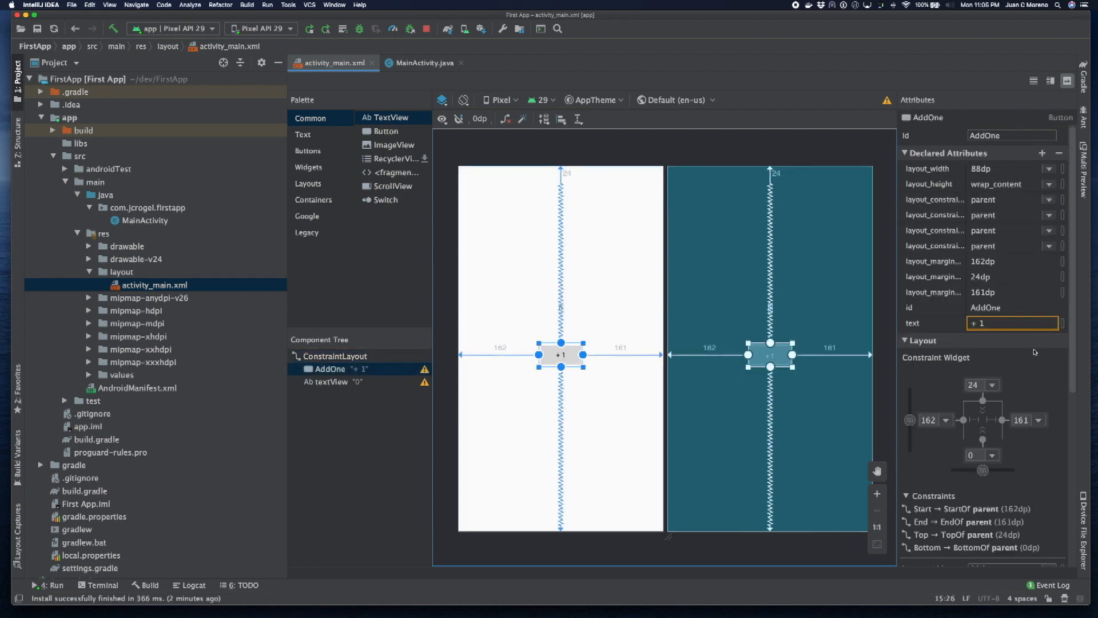
scroll(1035, 352, "down", 5)
scroll(1034, 351, "down", 3)
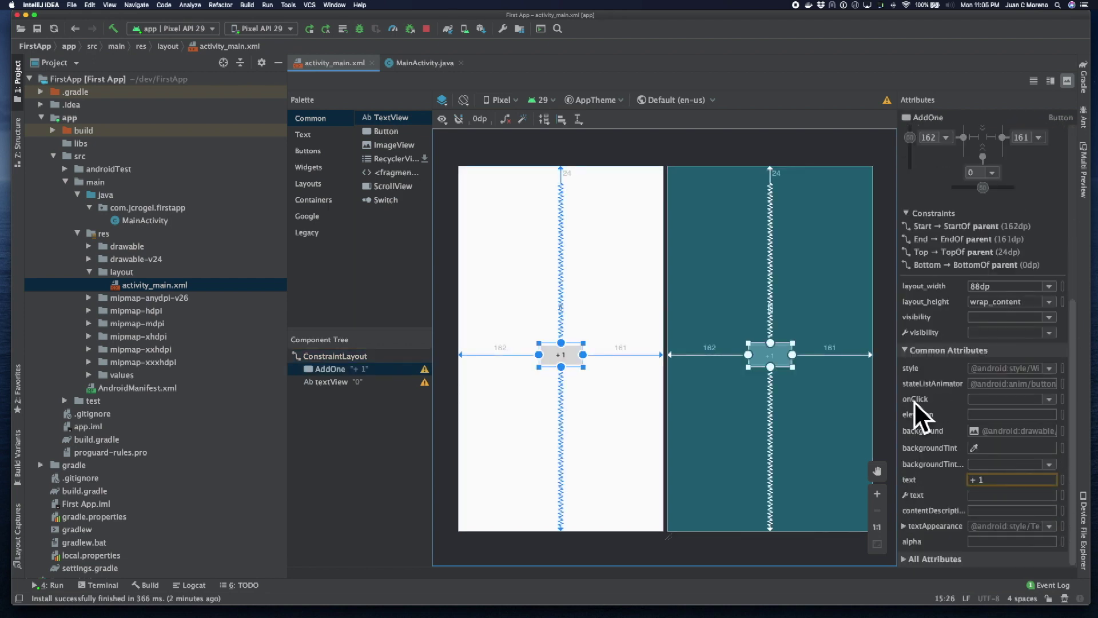
left_click(1049, 400)
left_click(1001, 424)
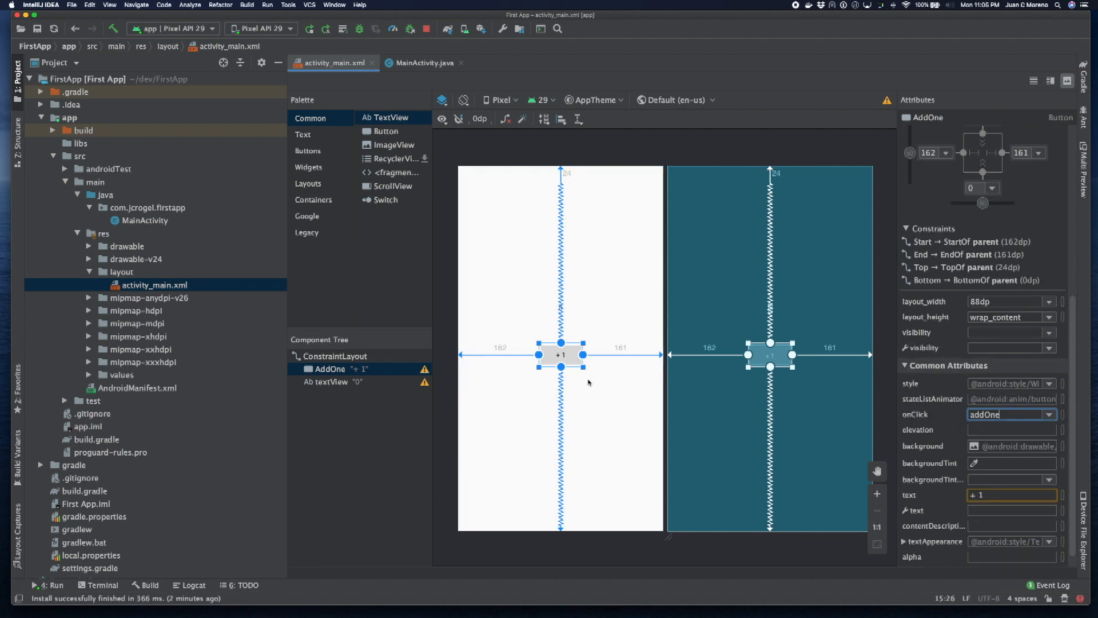
Step: Make addOne print "HERE" via sout and run the app on the emulator with Ctrl+R
double_click(146, 220)
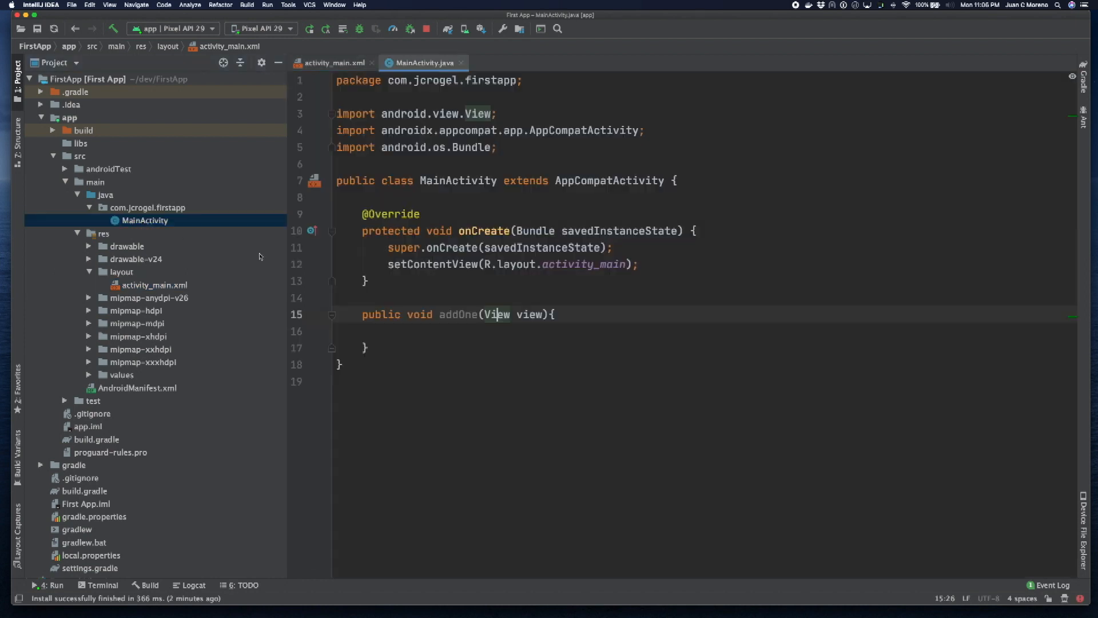
left_click(548, 314)
key("Return")
type("stem.o")
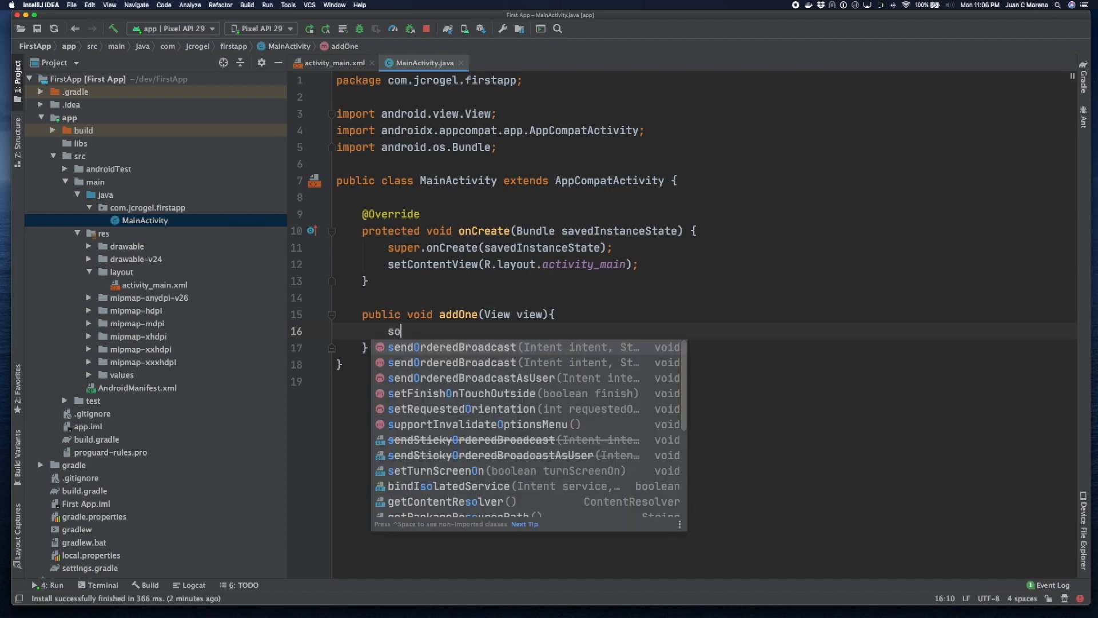
type("ut")
key("Tab")
type("\"")
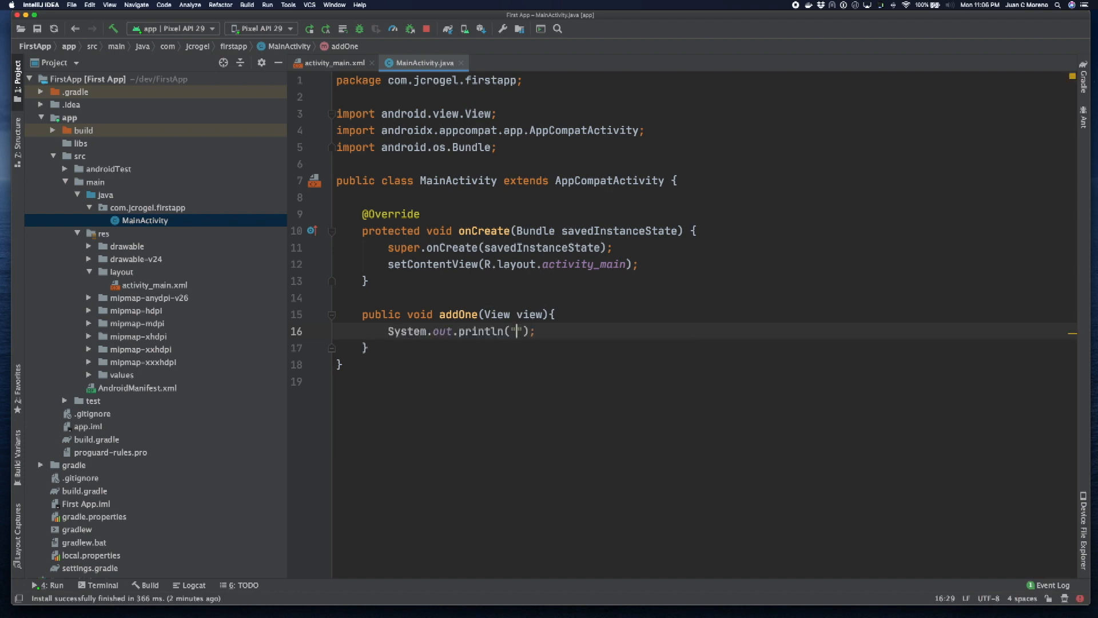
type("HERE")
key("ctrl+r")
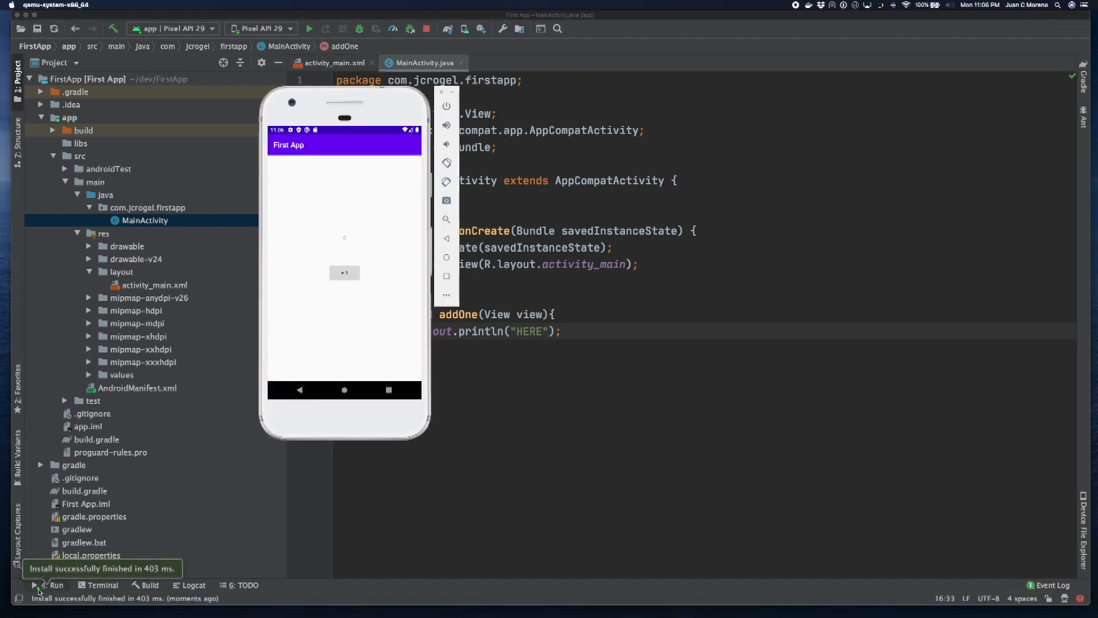
Step: Tap + 1 in the emulator four times and watch HERE appear in the run console
left_click(54, 585)
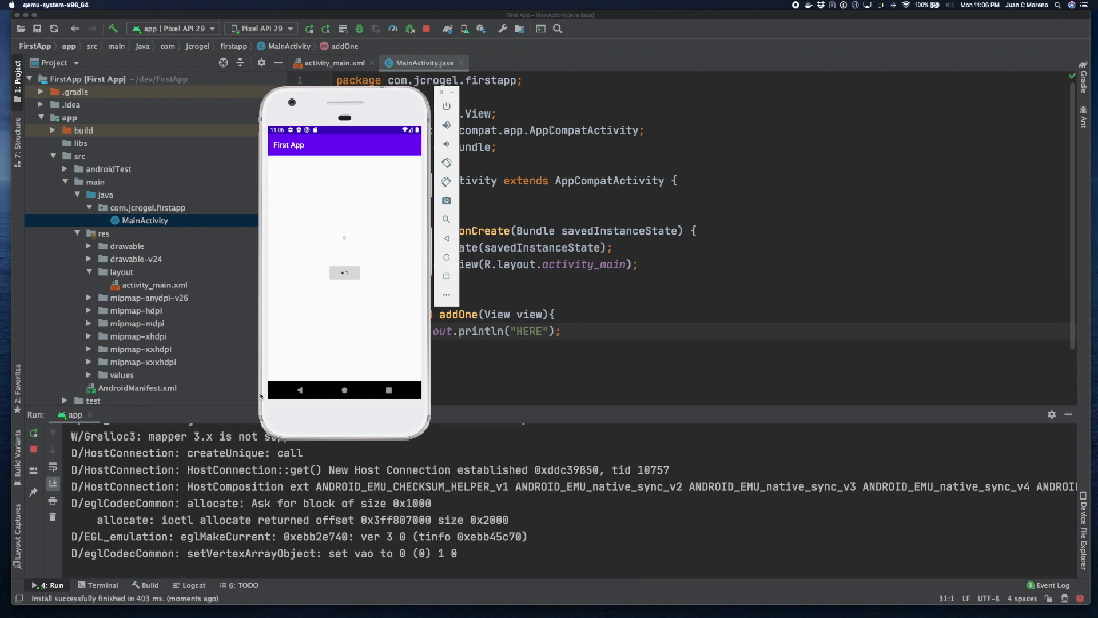
left_click(345, 274)
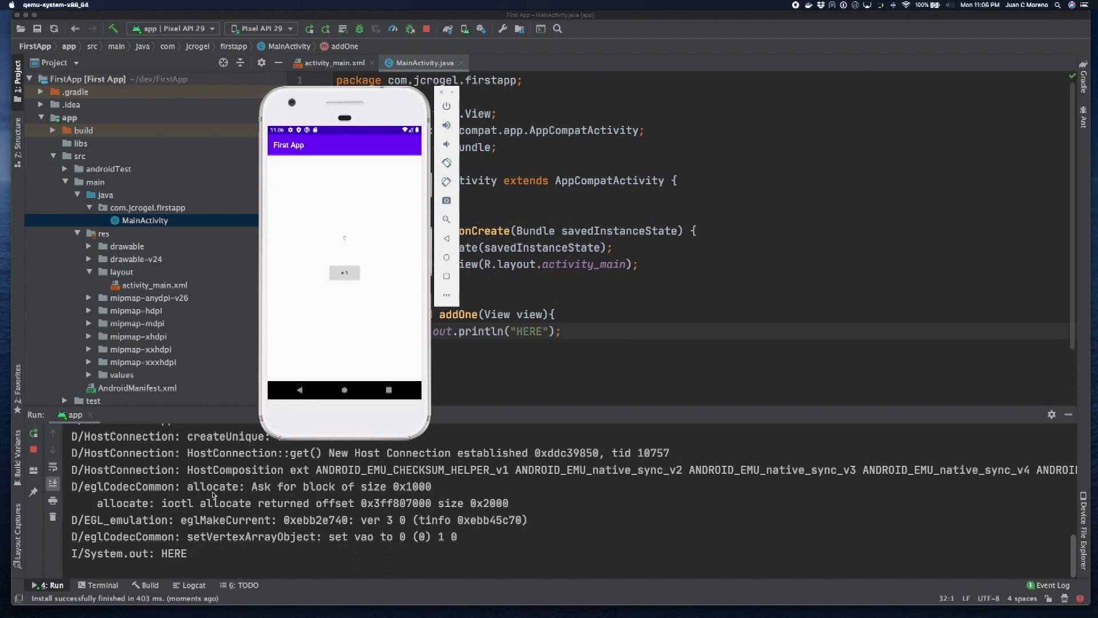
left_click(345, 273)
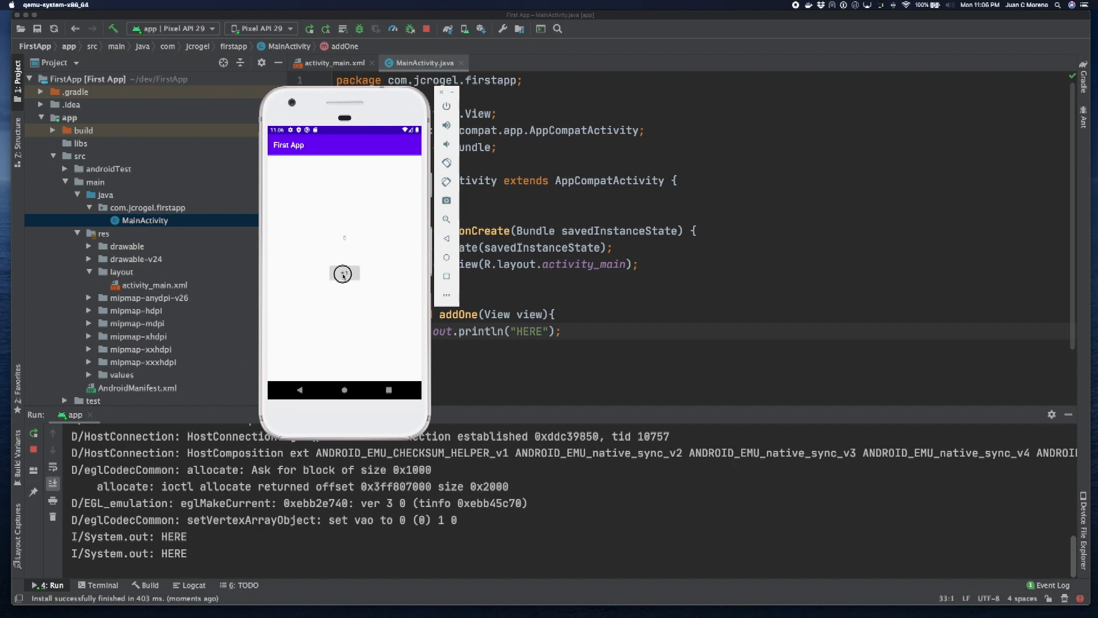
left_click(345, 273)
left_click(344, 273)
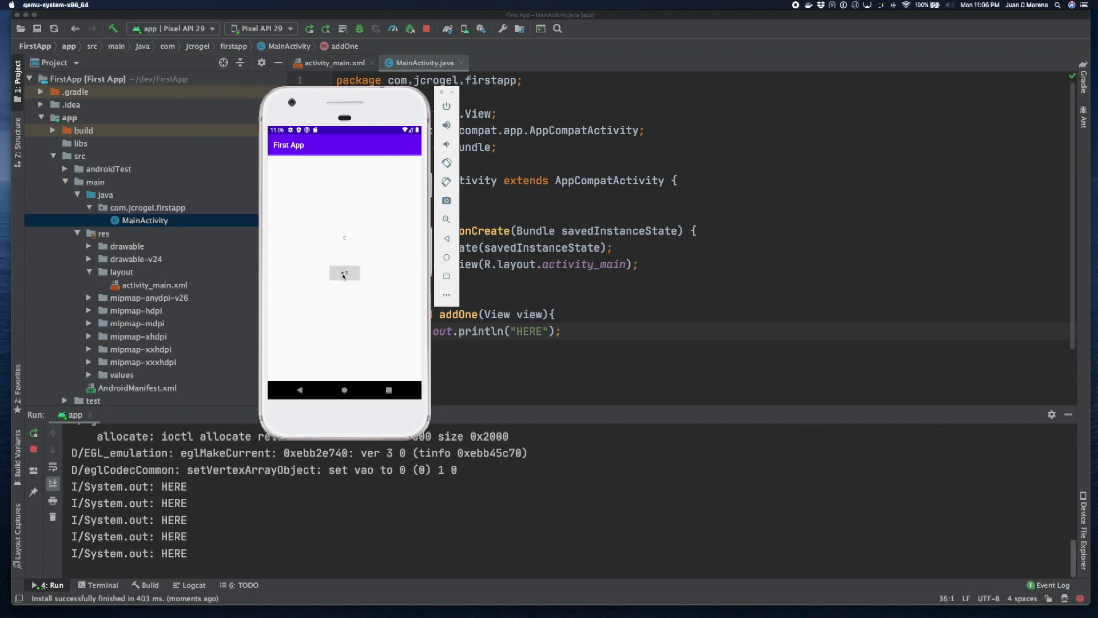
left_click(548, 330)
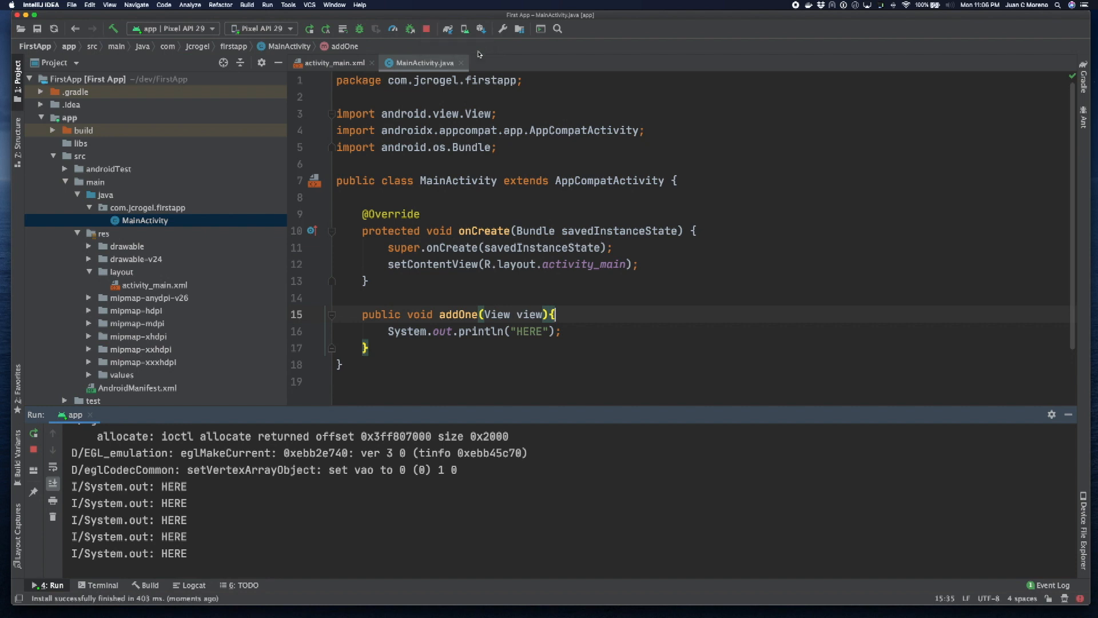
Step: Replace the print line with "TextView tx = (TextView)", importing android.widget.TextView
key("shift+End")
key("BackSpace")
type("Text")
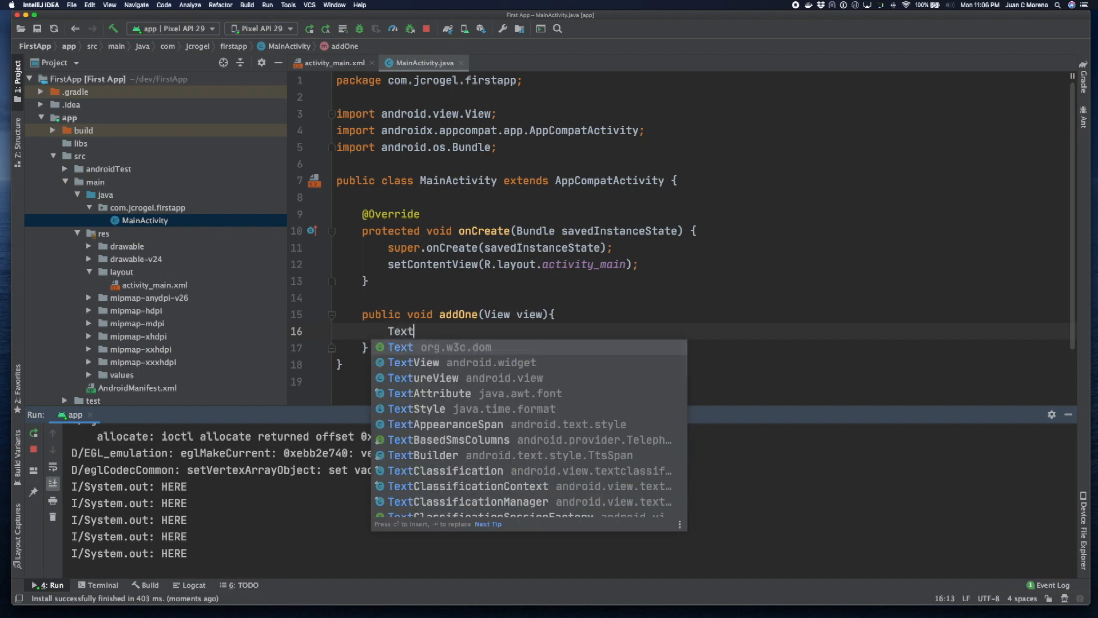
key("Down")
key("Return")
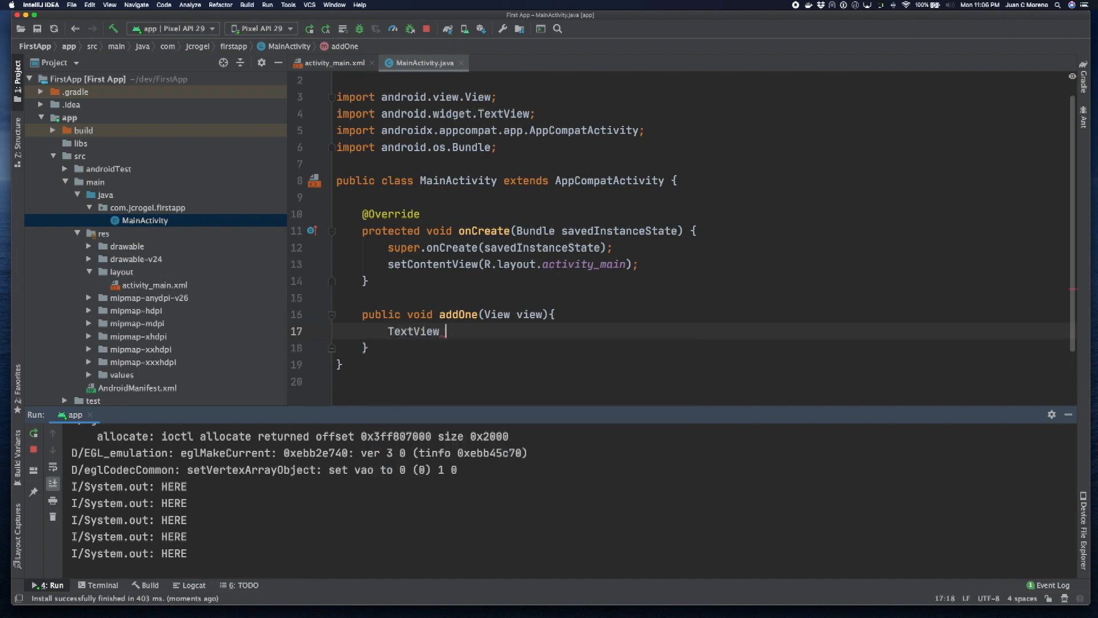
type("tx = ")
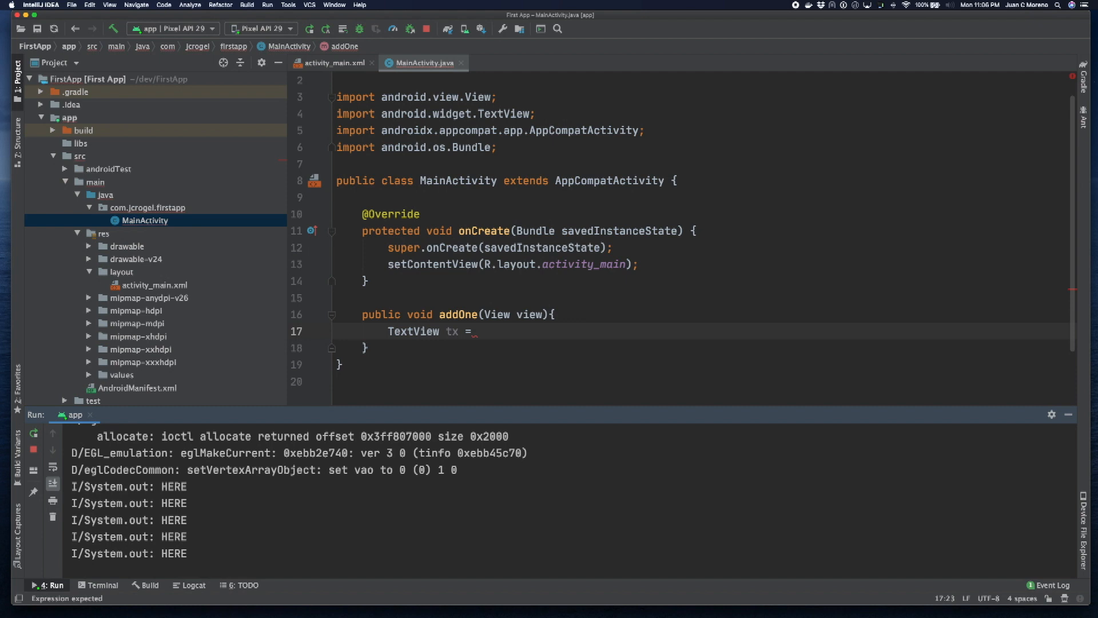
type("(TextView)")
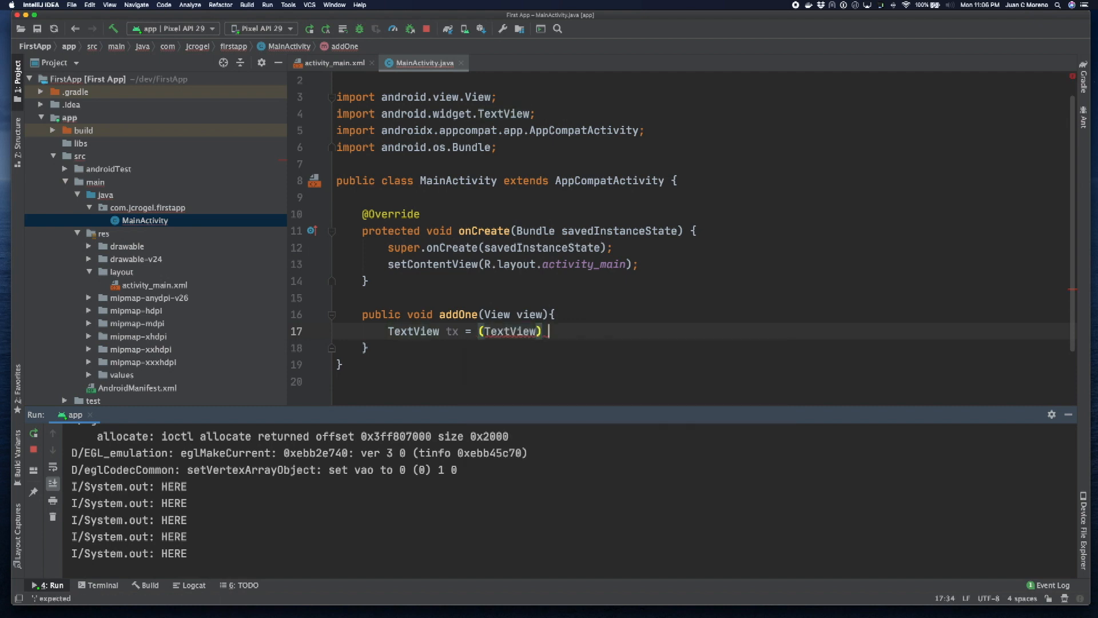
double_click(150, 285)
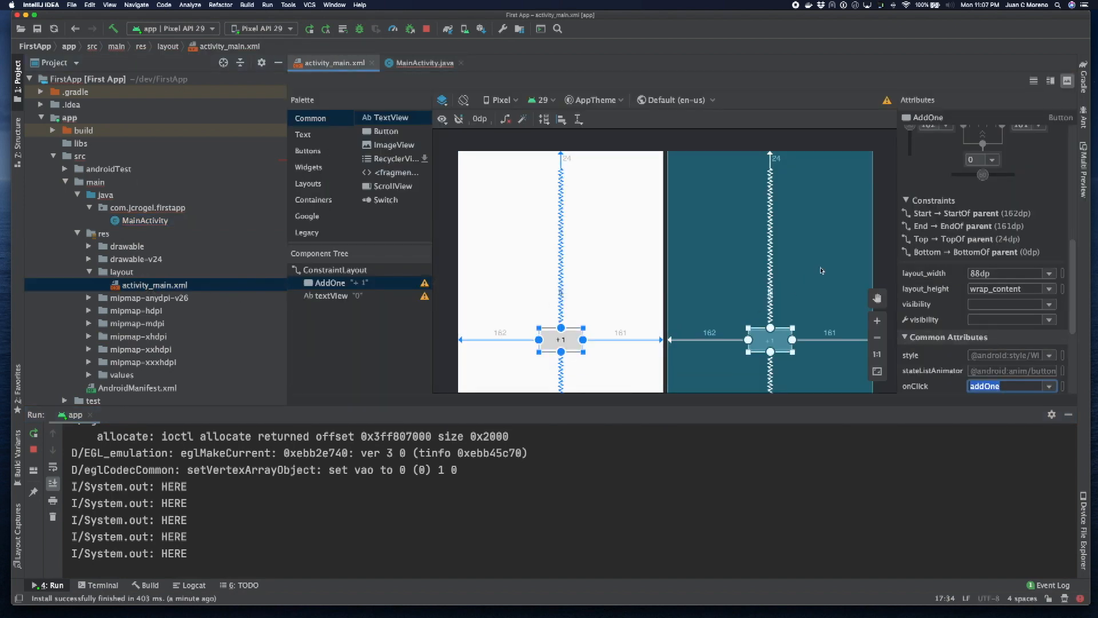
scroll(950, 238, "up", 3)
scroll(950, 238, "up", 1)
double_click(979, 136)
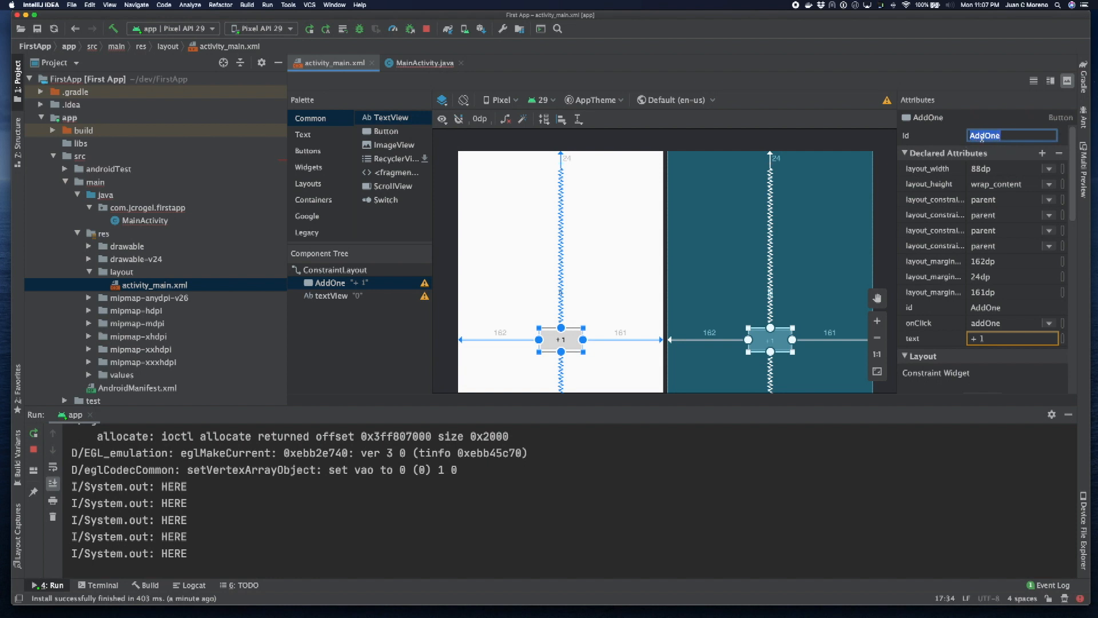
double_click(145, 220)
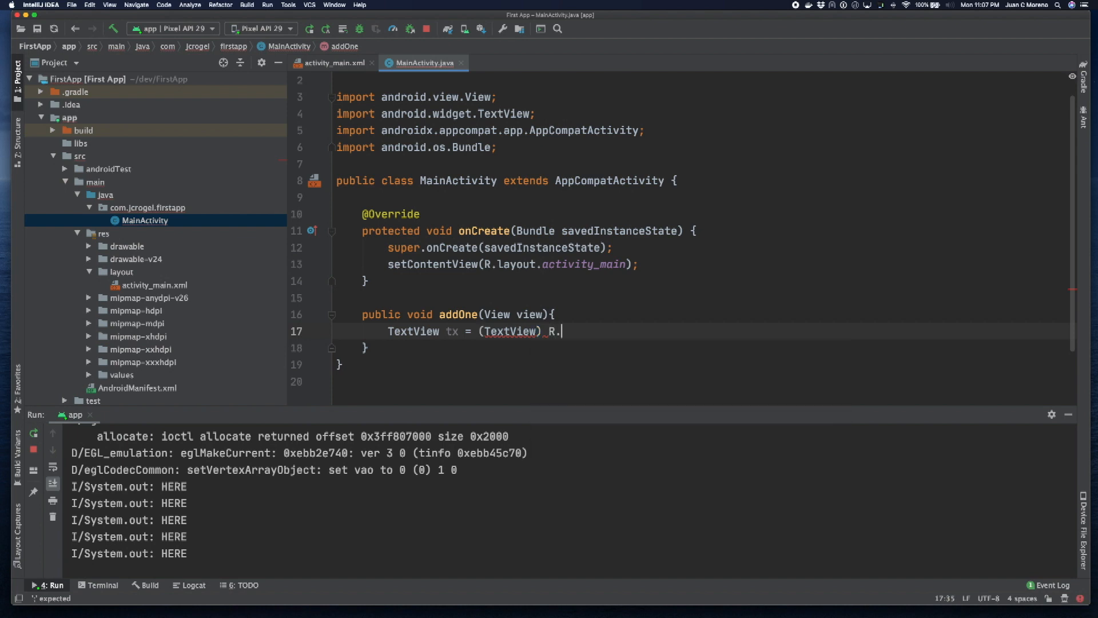
type("R.")
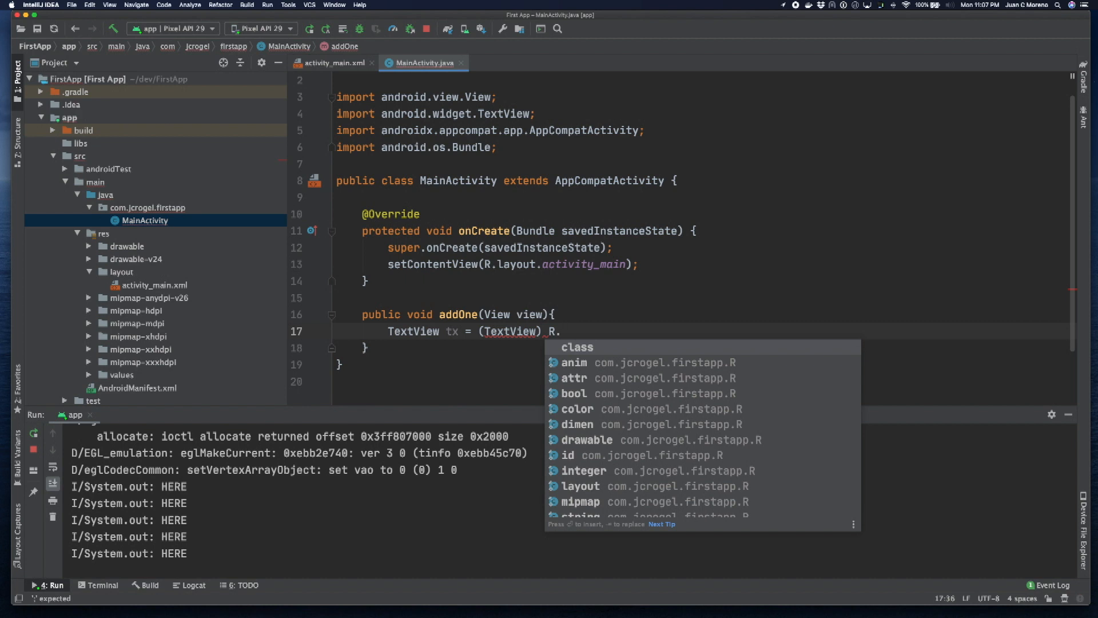
type("id")
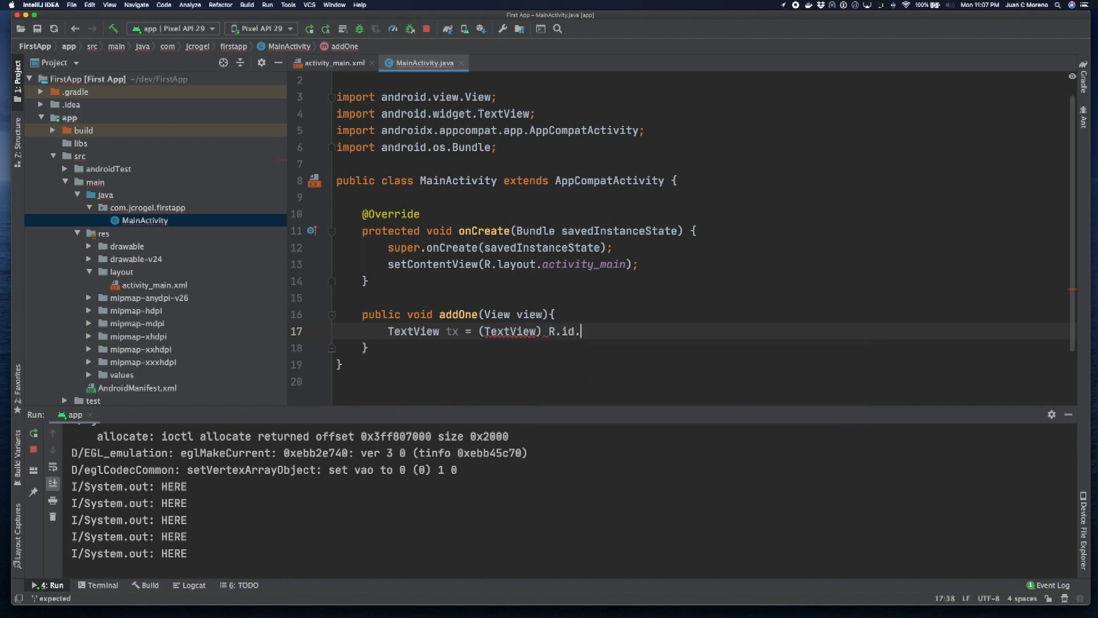
type(".")
Step: Complete the assignment as findViewById(R.id.AddOne), moving the id inside the call's parentheses
key("Return")
type(";")
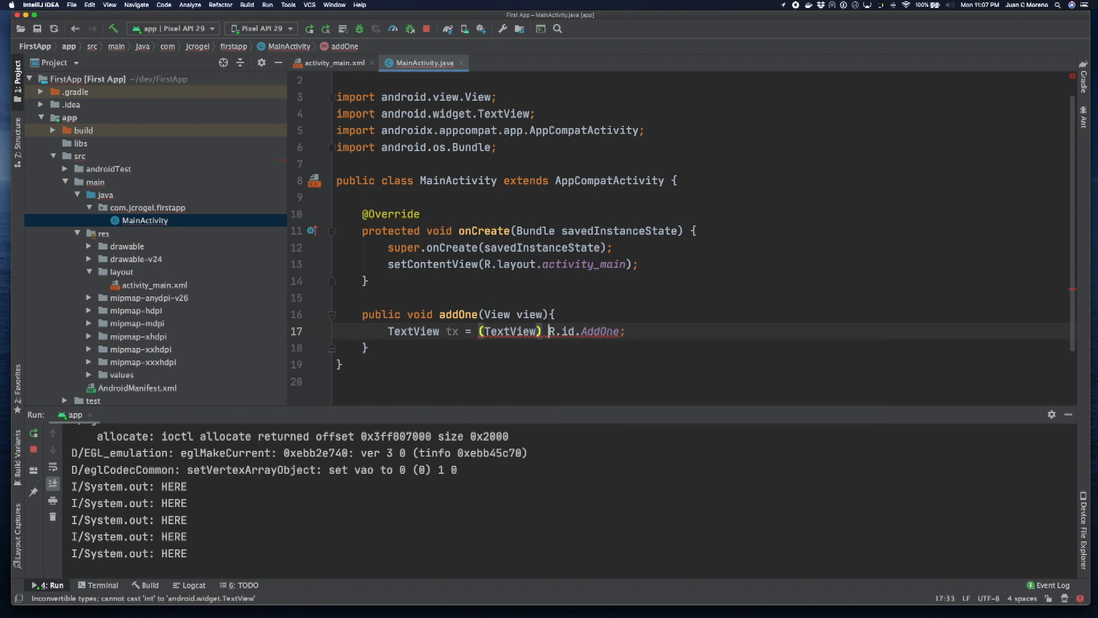
key("Left")
key("Left")
key("Left")
type("find")
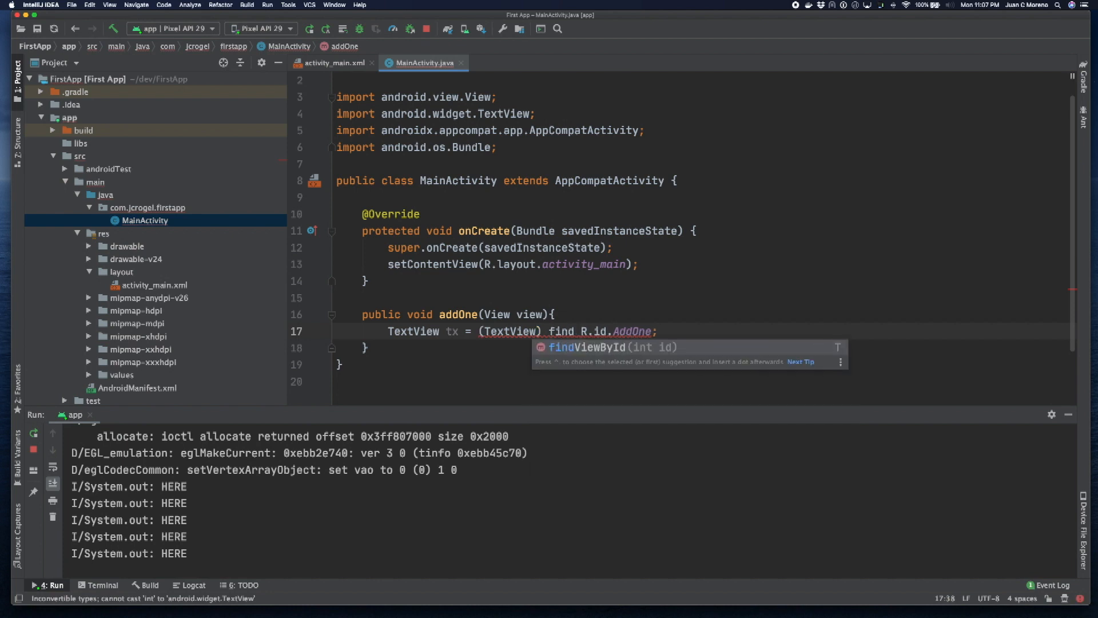
key("Tab")
key("Right")
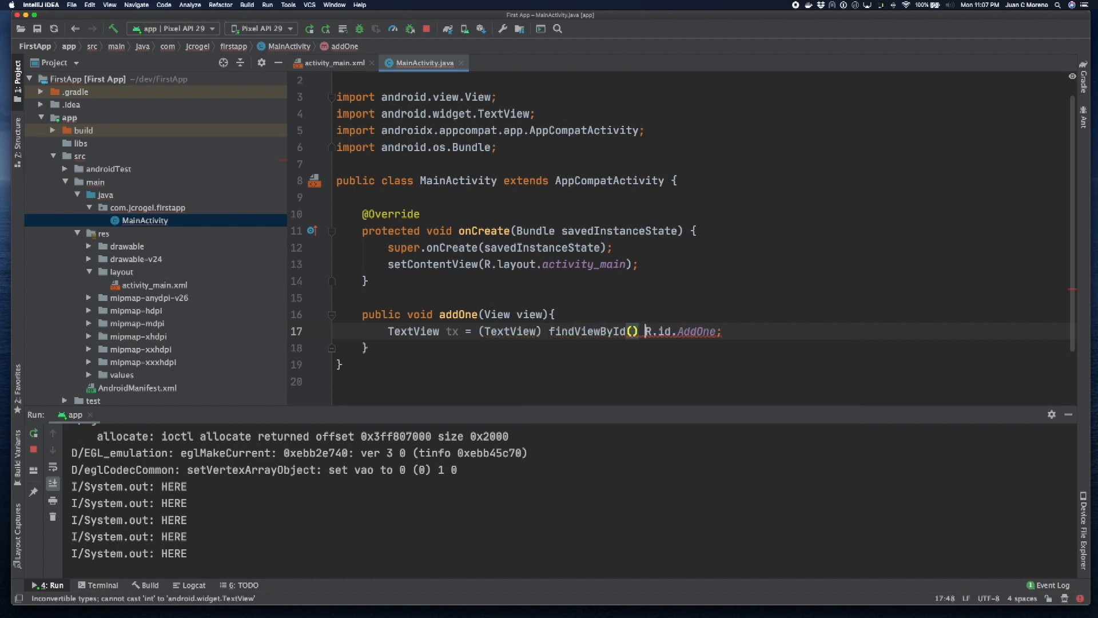
key("shift+End")
key("shift+Left")
key("super+x")
key("Left")
key("Left")
key("super+v")
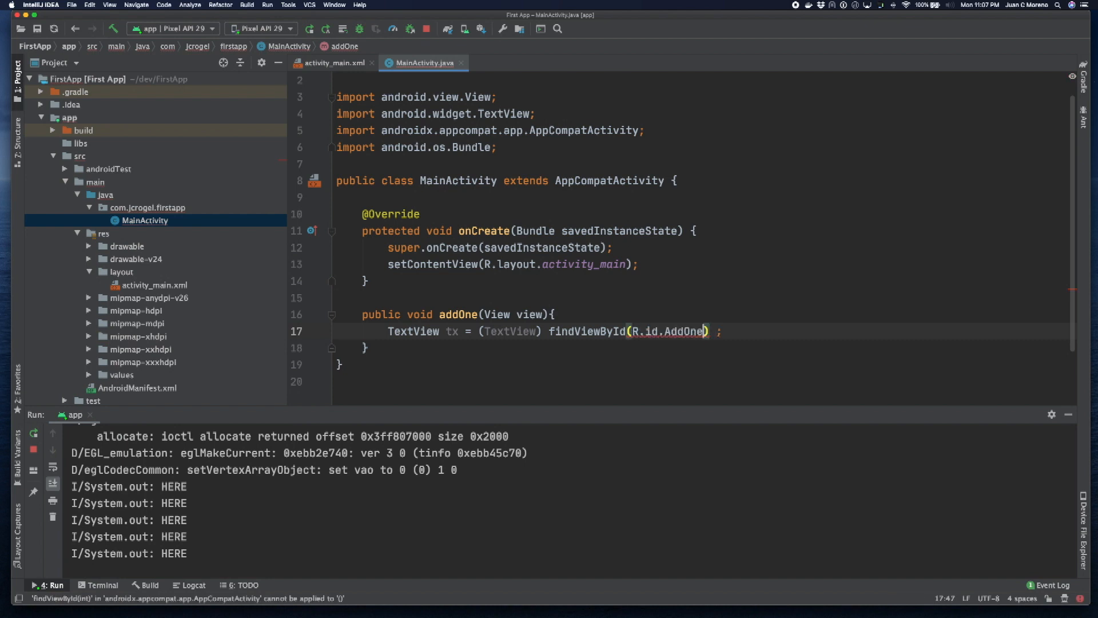
key("Right")
key("BackSpace")
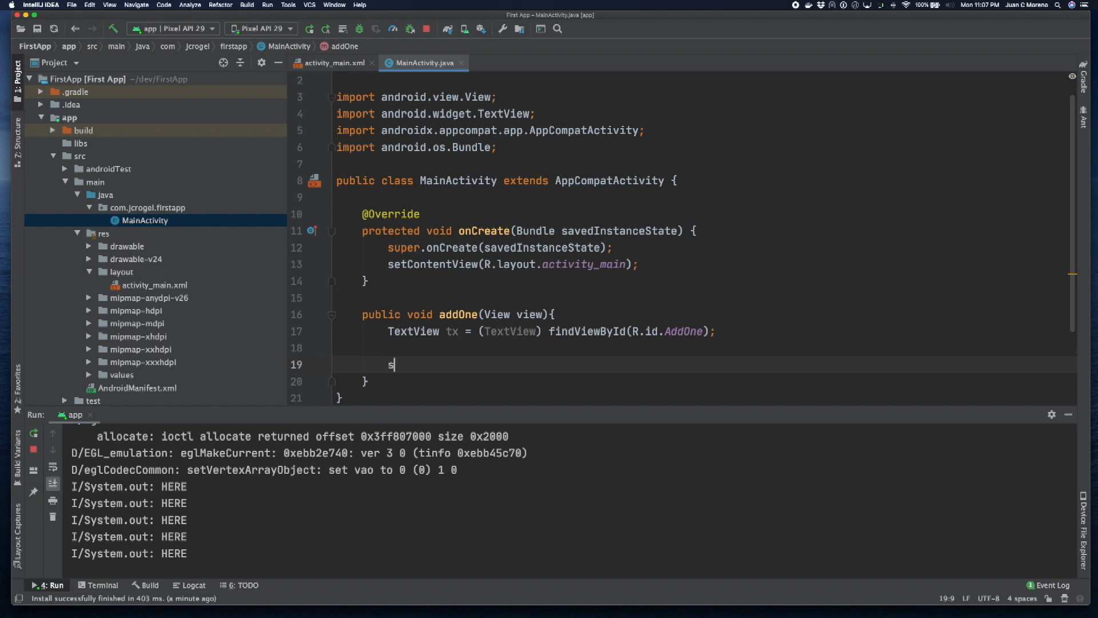
type("sout")
Step: Add System.out.println(tx) after it and rebuild the app on the emulator
key("Tab")
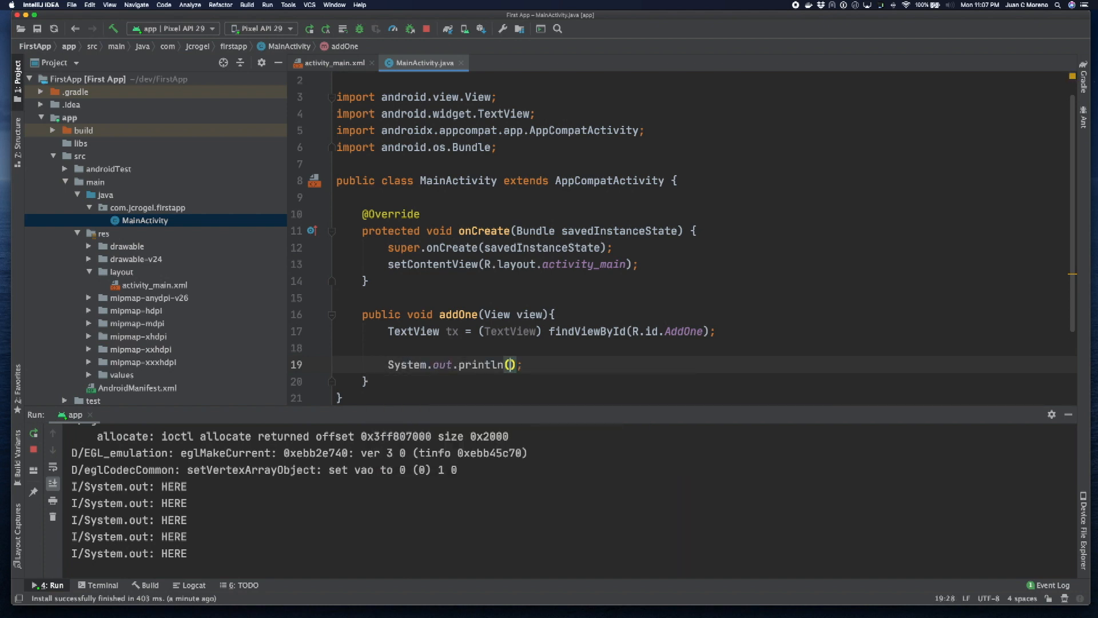
type("tx")
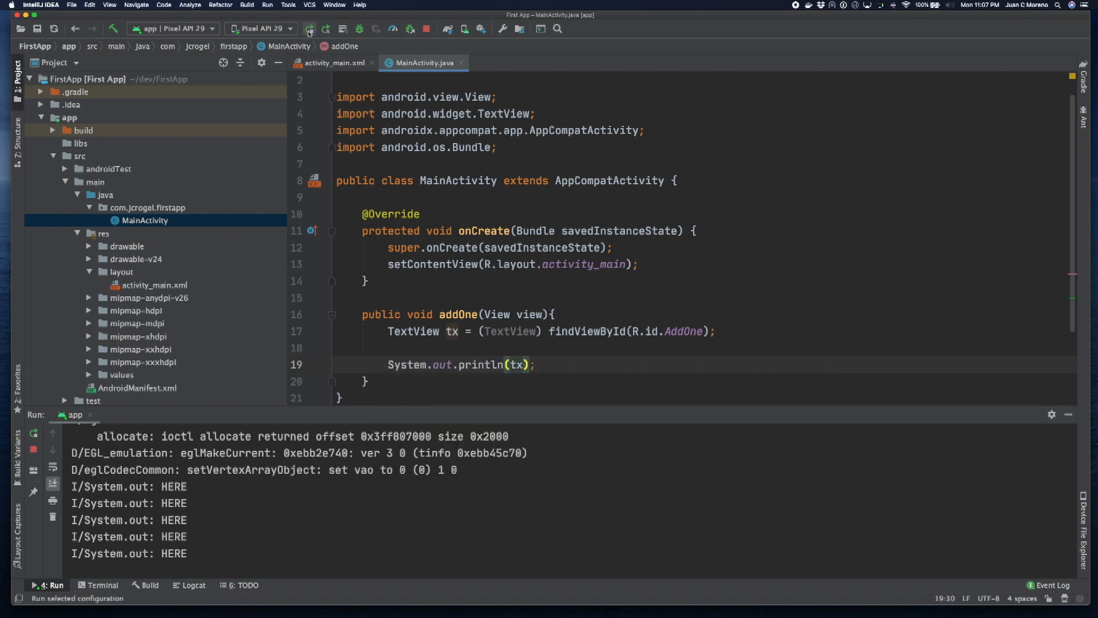
left_click(310, 29)
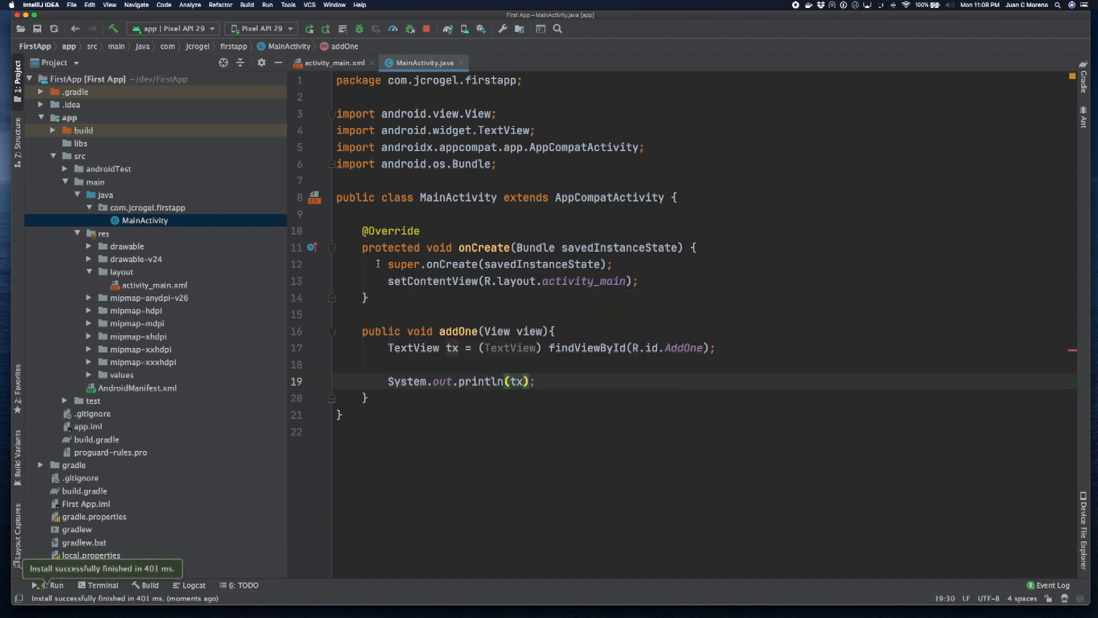
Step: Tap +1 in the emulator and inspect the logged AppCompatButton object in the run console
key("super+Tab")
left_click(344, 274)
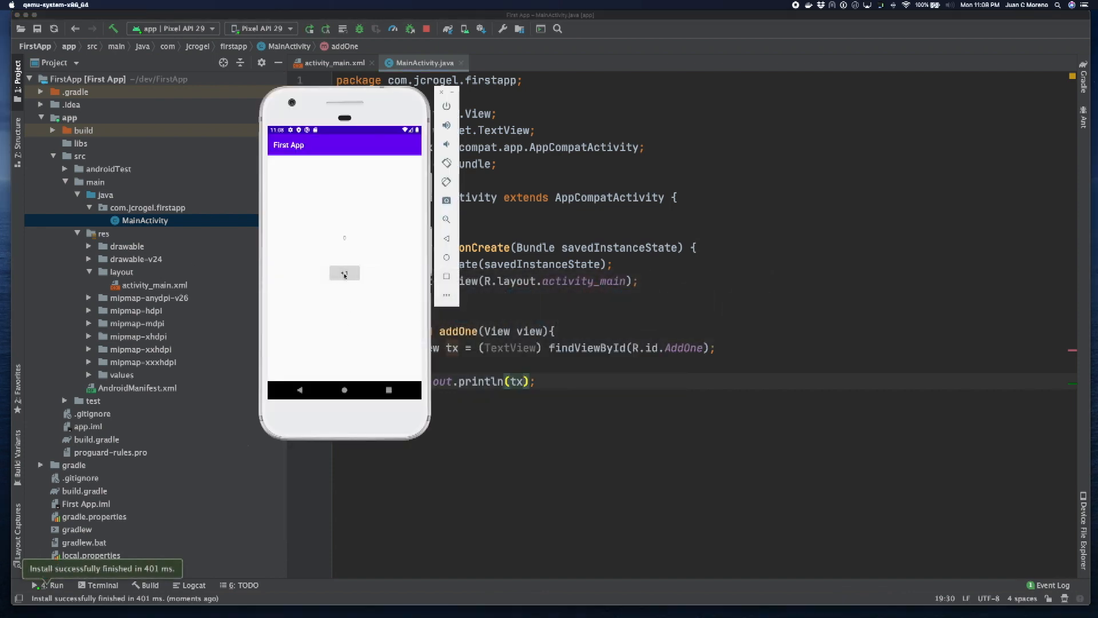
left_click(53, 585)
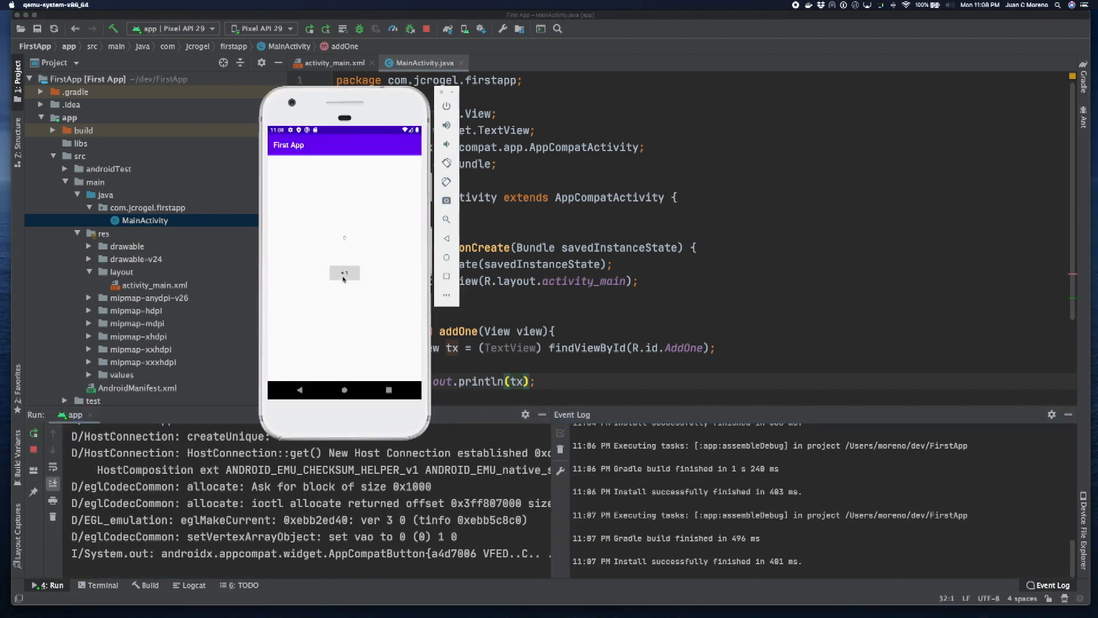
left_click(344, 273)
double_click(383, 553)
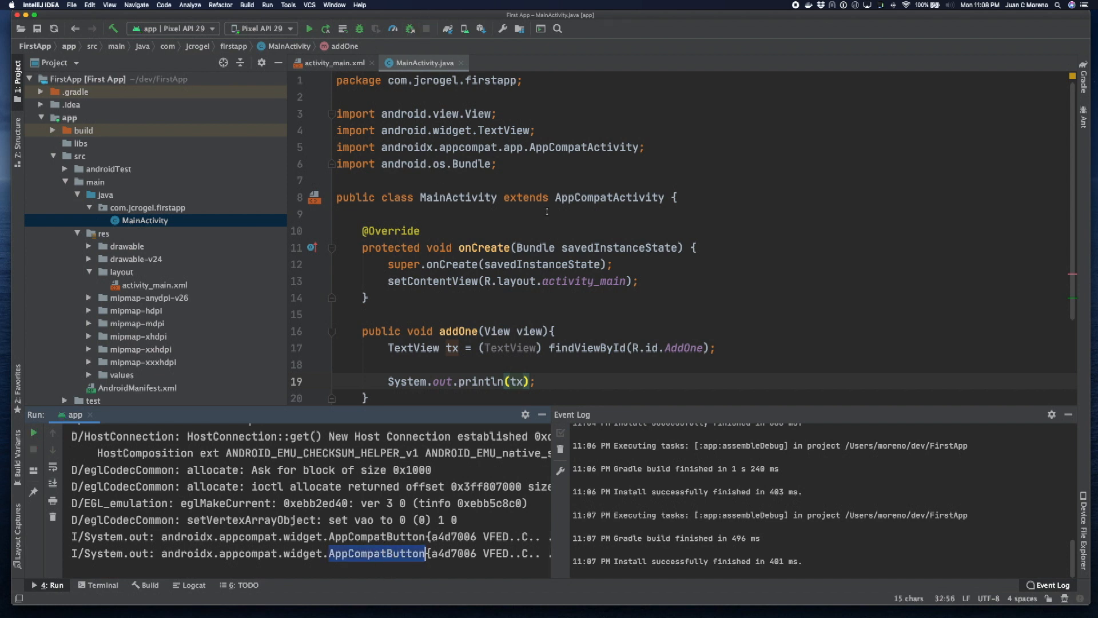
scroll(601, 258, "down", 3)
left_click(545, 266)
Step: Replace the println with int val = Integer.parseInt(tx.getText().toString());
key("shift+Home")
key("BackSpace")
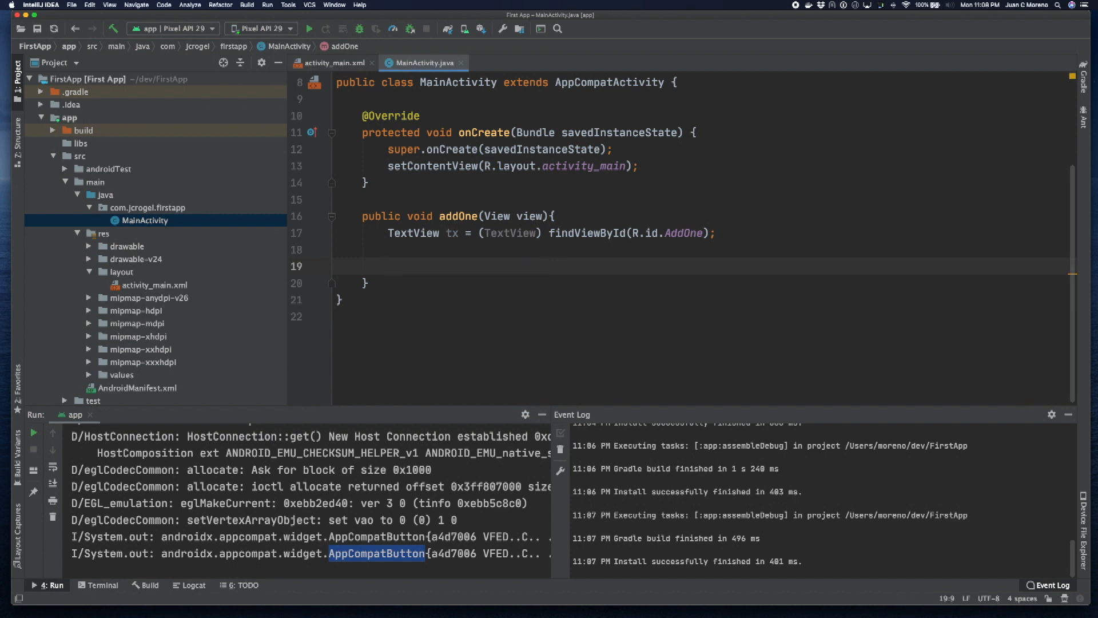
type("int ")
type("val = ")
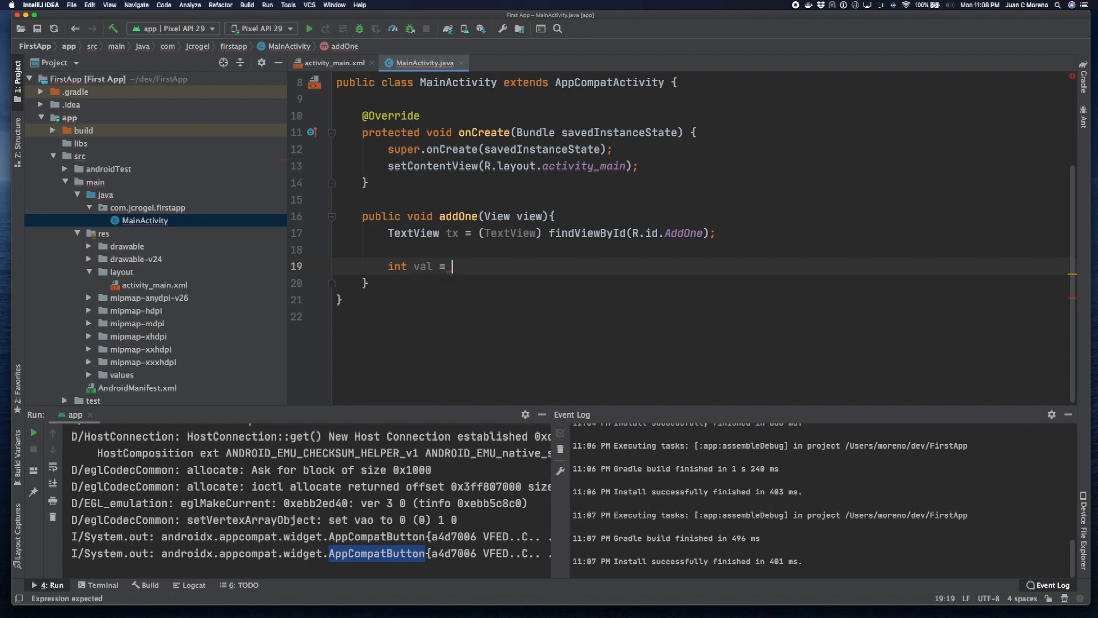
type("In")
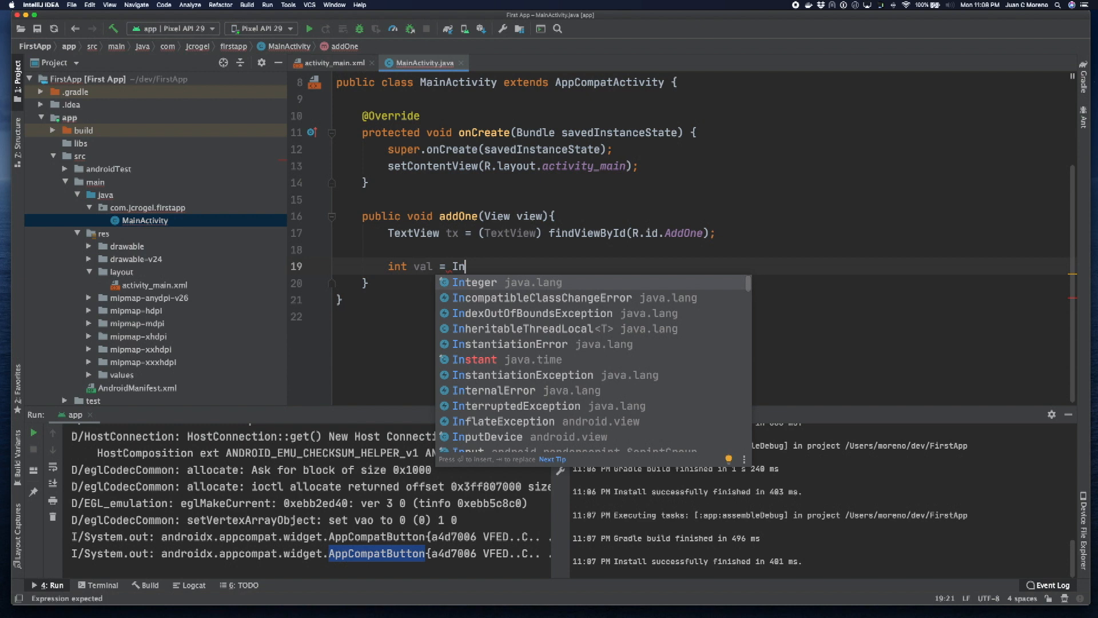
type("teger.")
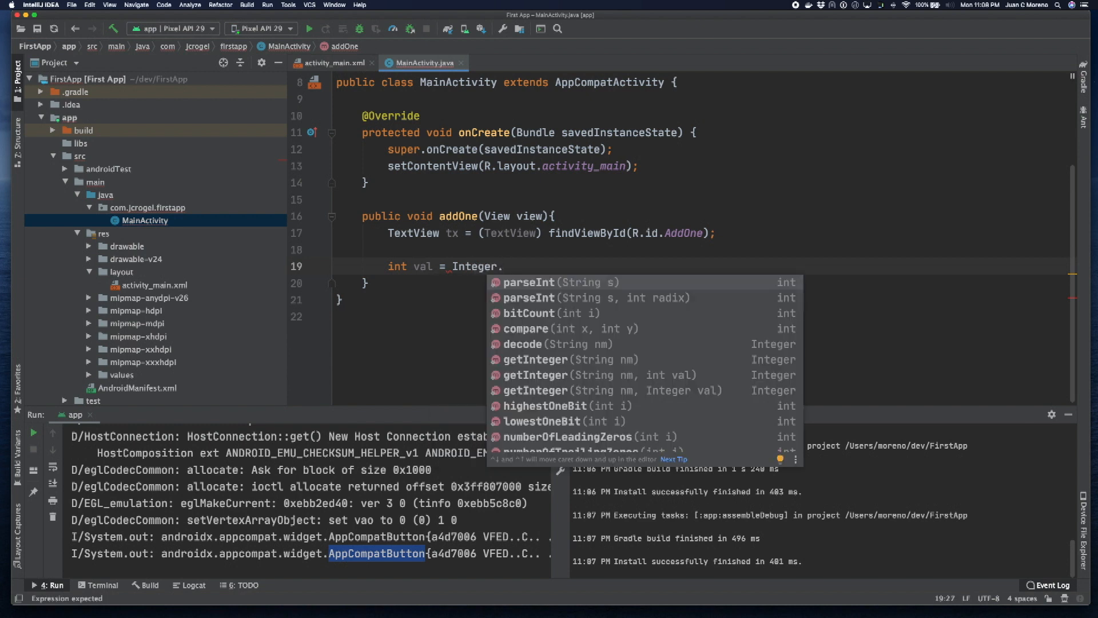
key("Return")
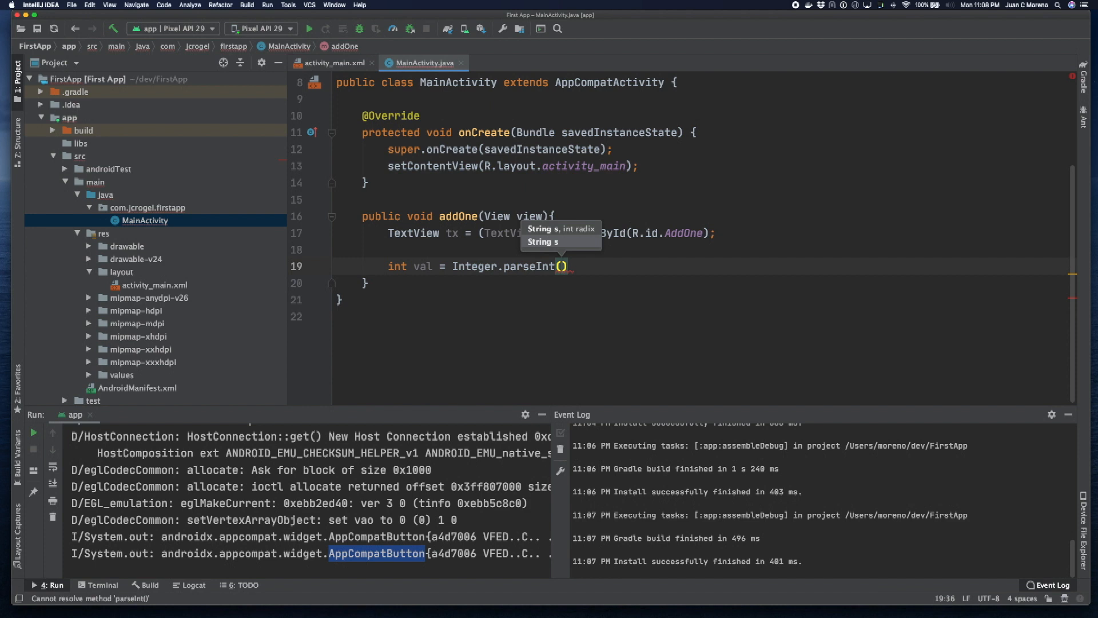
type("tx.")
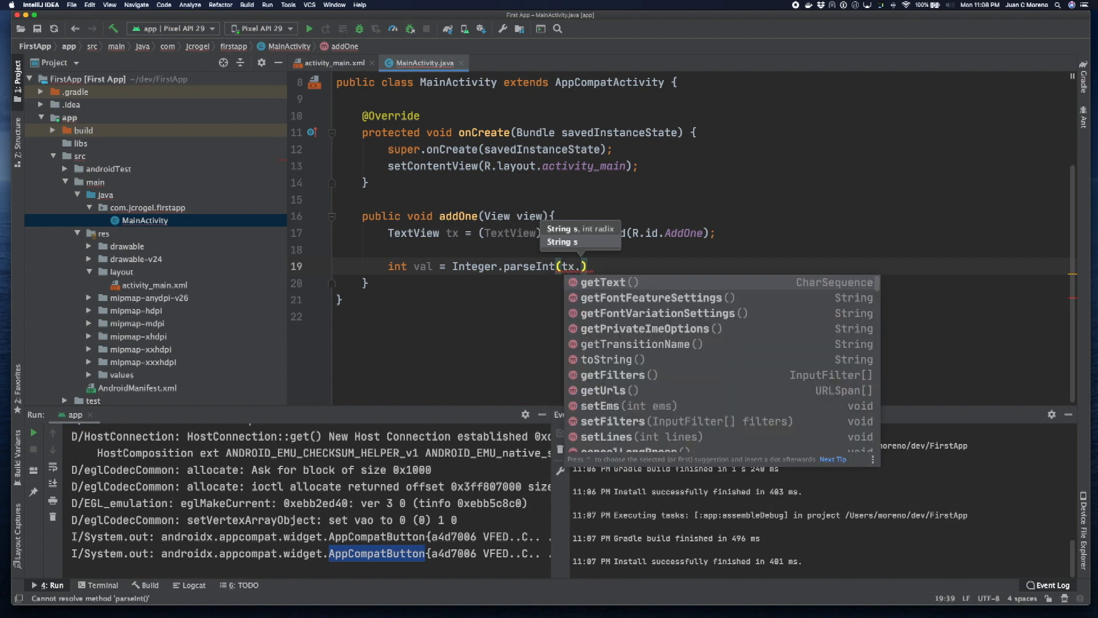
key("Return")
type(".to")
key("Return")
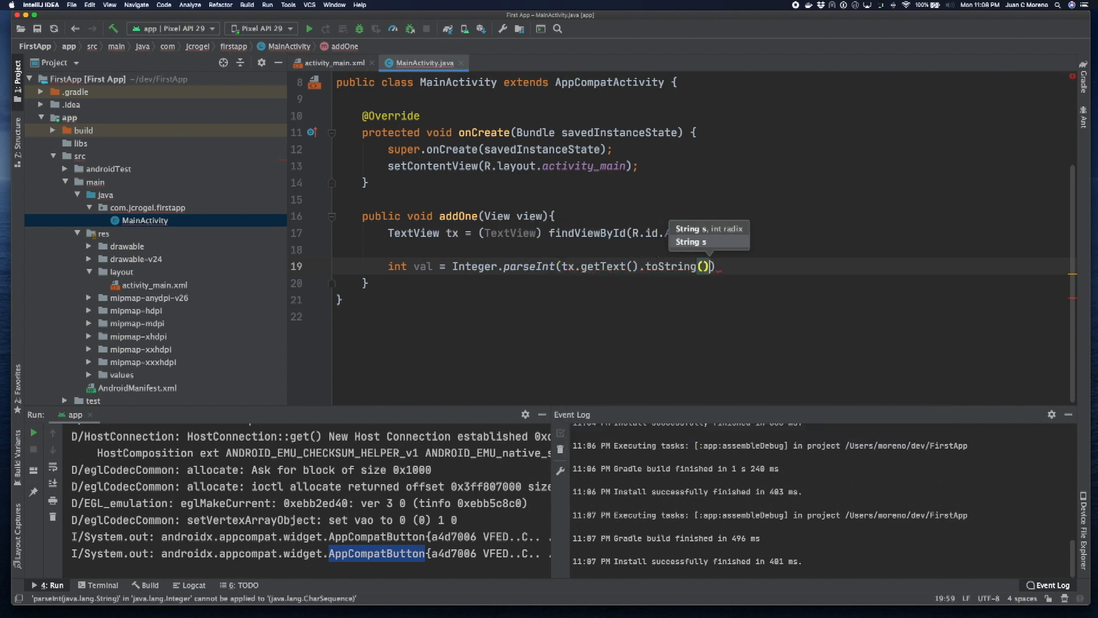
mouse_move(602, 266)
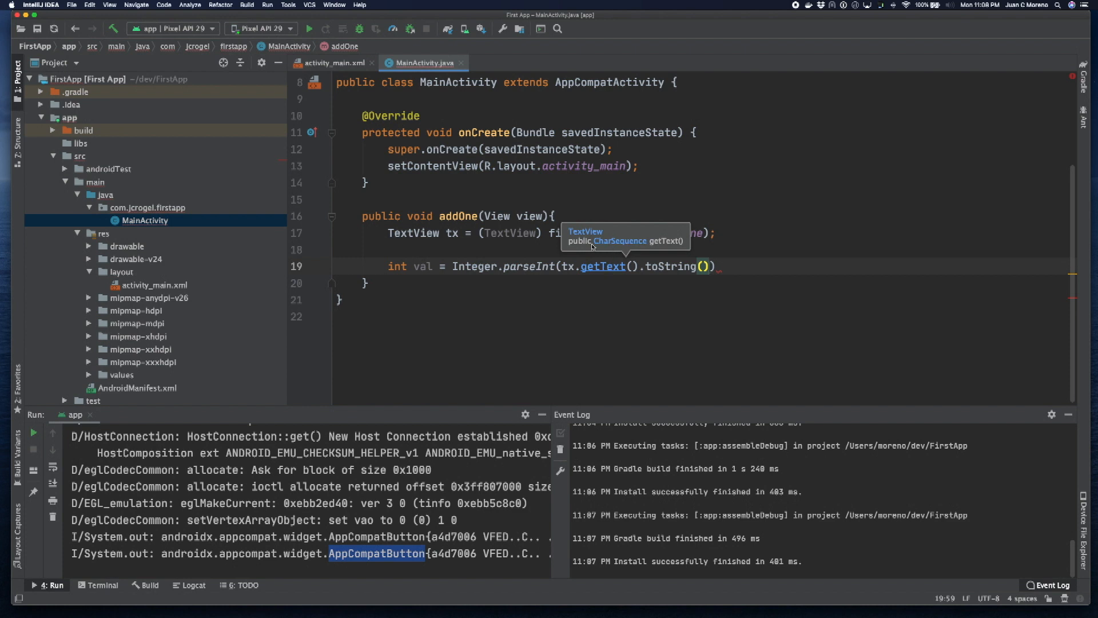
key("Up")
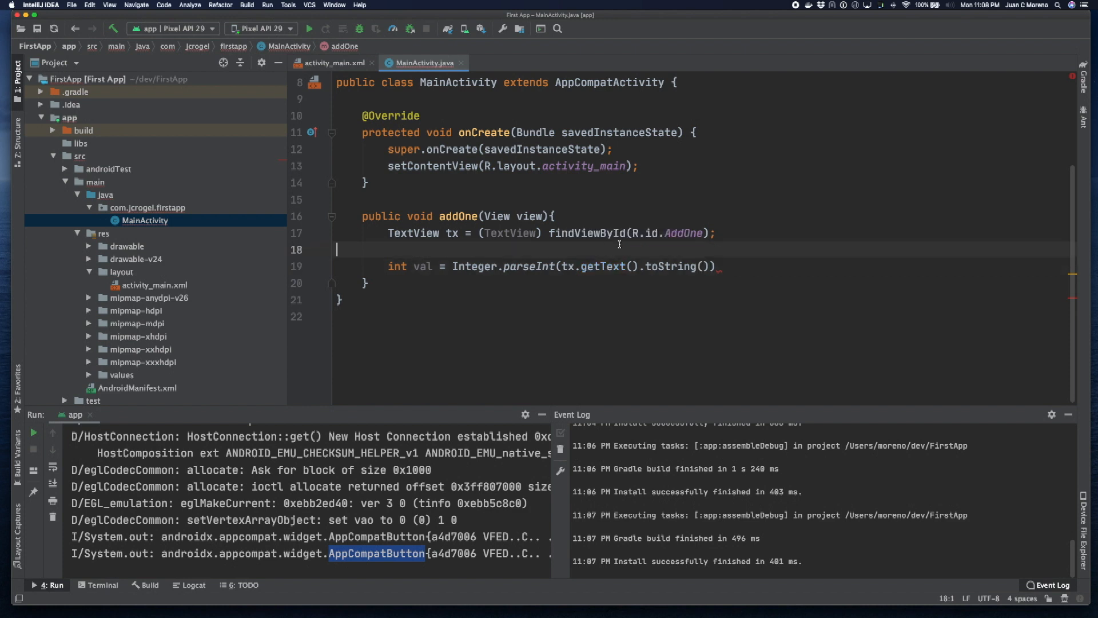
left_click(609, 240)
left_click(715, 233)
left_click(732, 267)
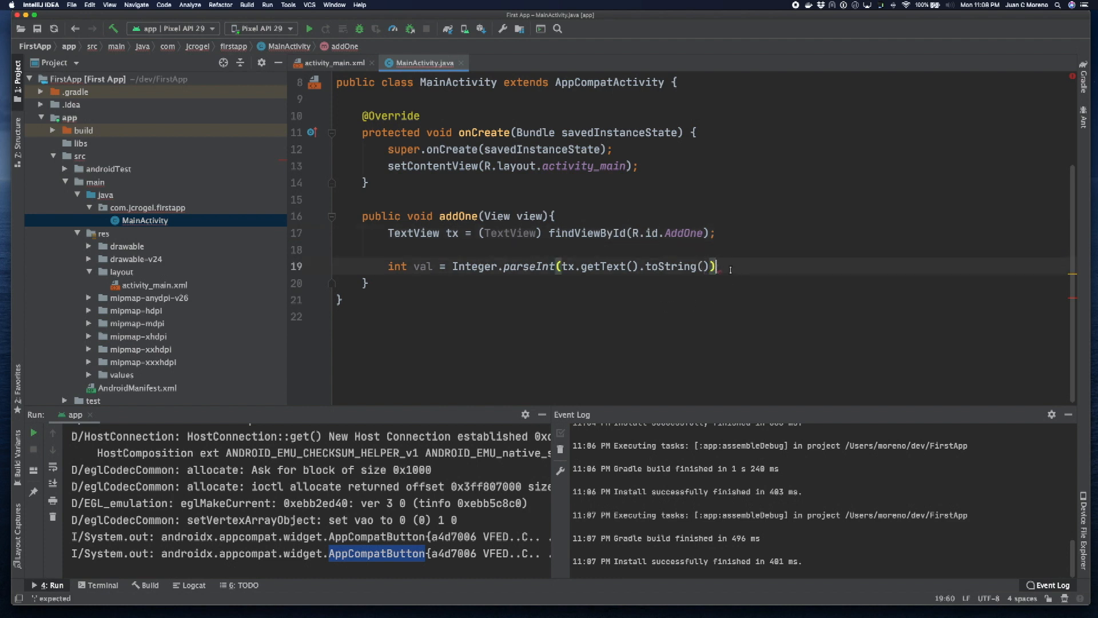
type(";")
Step: Add val++; and tx.setText(Integer.toString(val)); to write the incremented value back
key("Return")
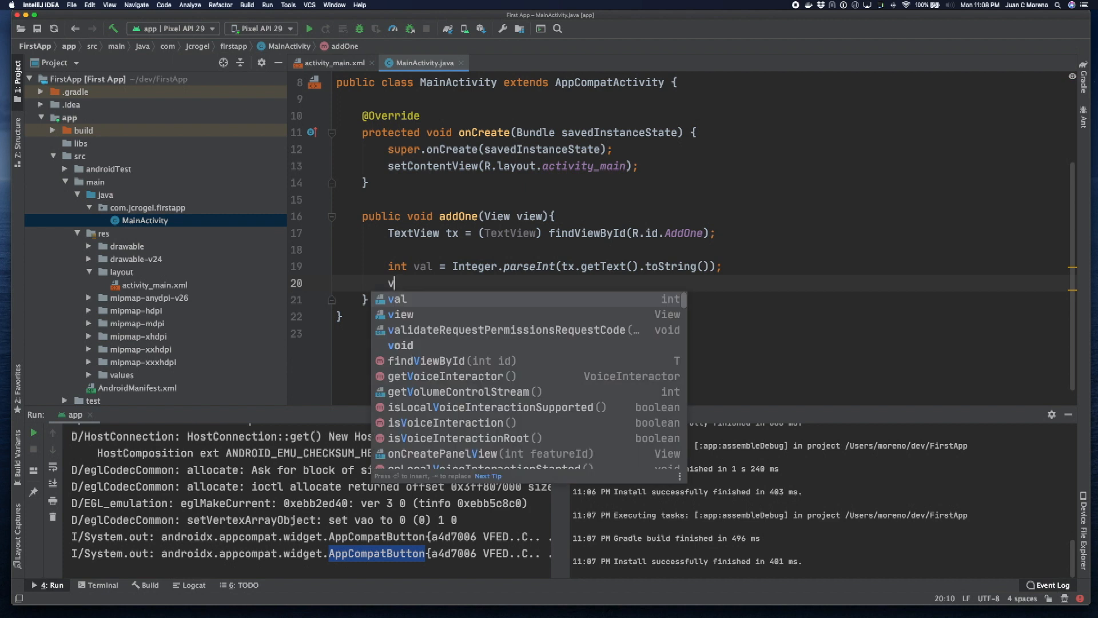
type("val++;")
key("Return")
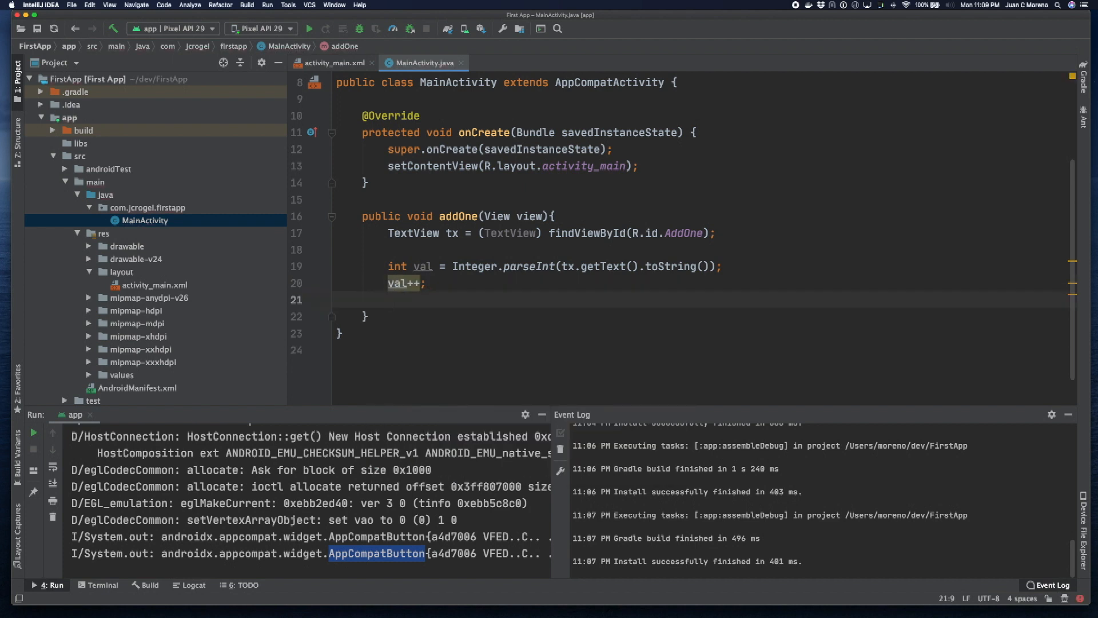
type("tx.setT")
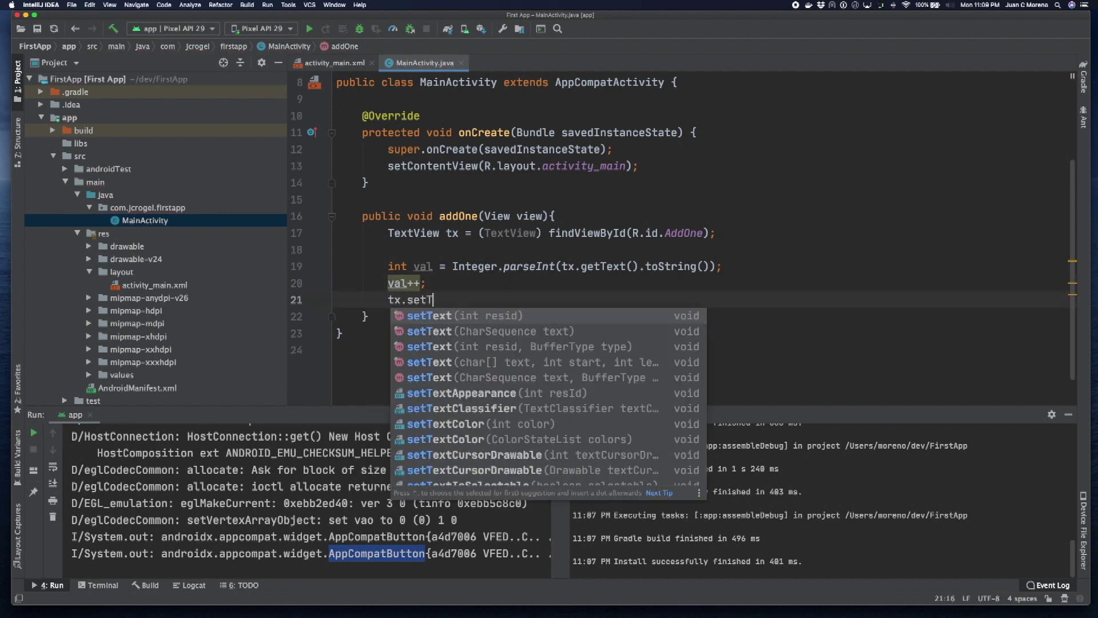
key("Tab")
type("I")
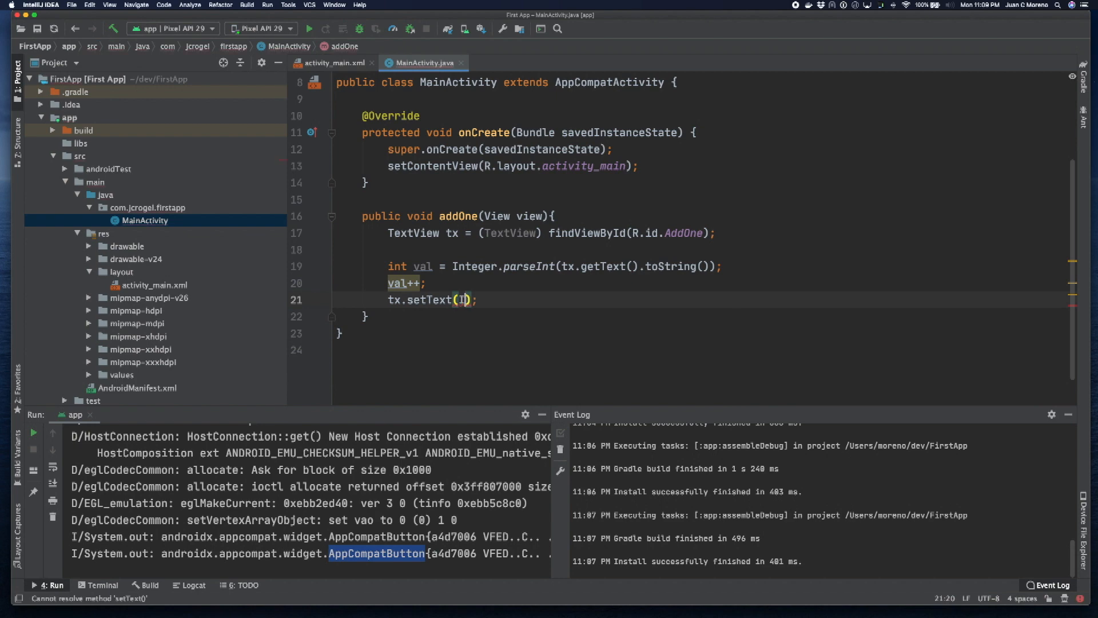
key("Tab")
type(".to")
key("Tab")
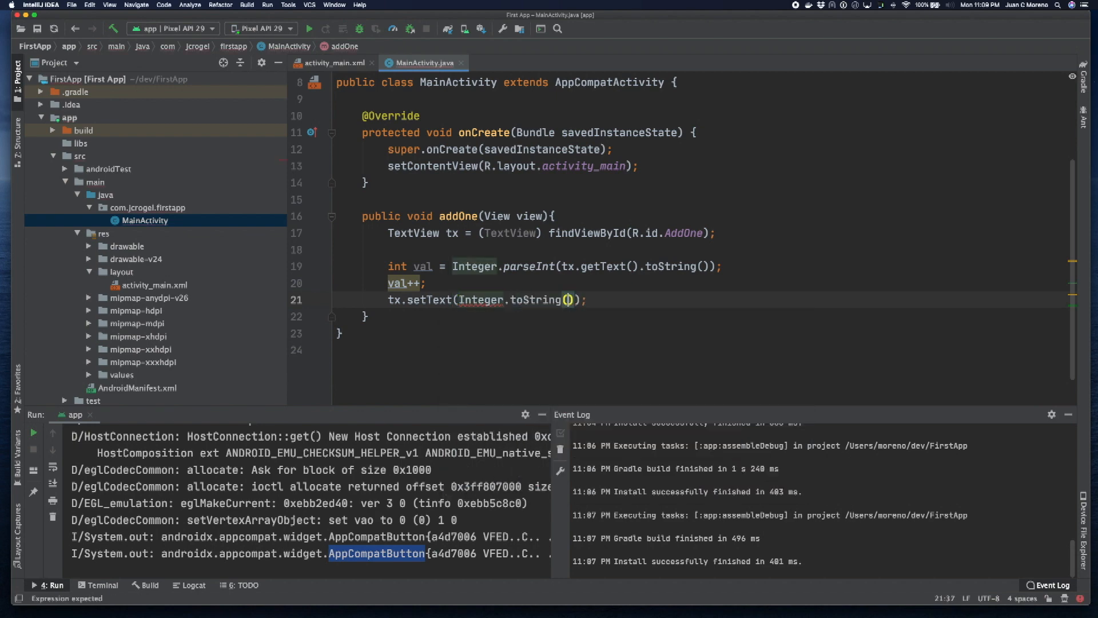
type("val")
left_click(600, 283)
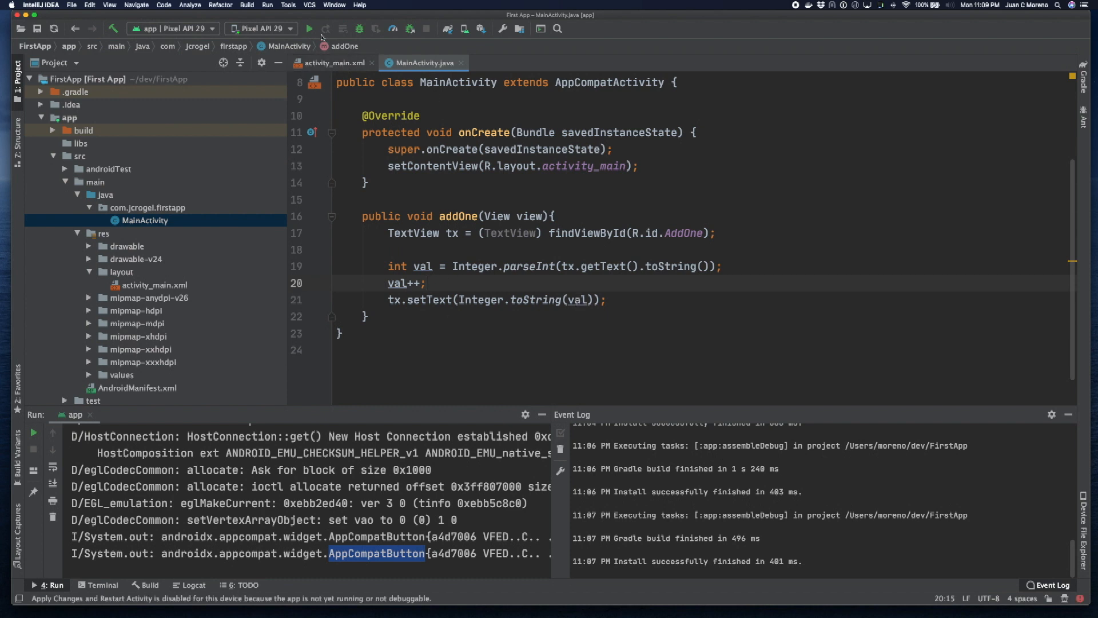
Step: Run the app, tap + 1 to crash it, and read the NumberFormatException for "+ 1" at the parseInt line
left_click(310, 28)
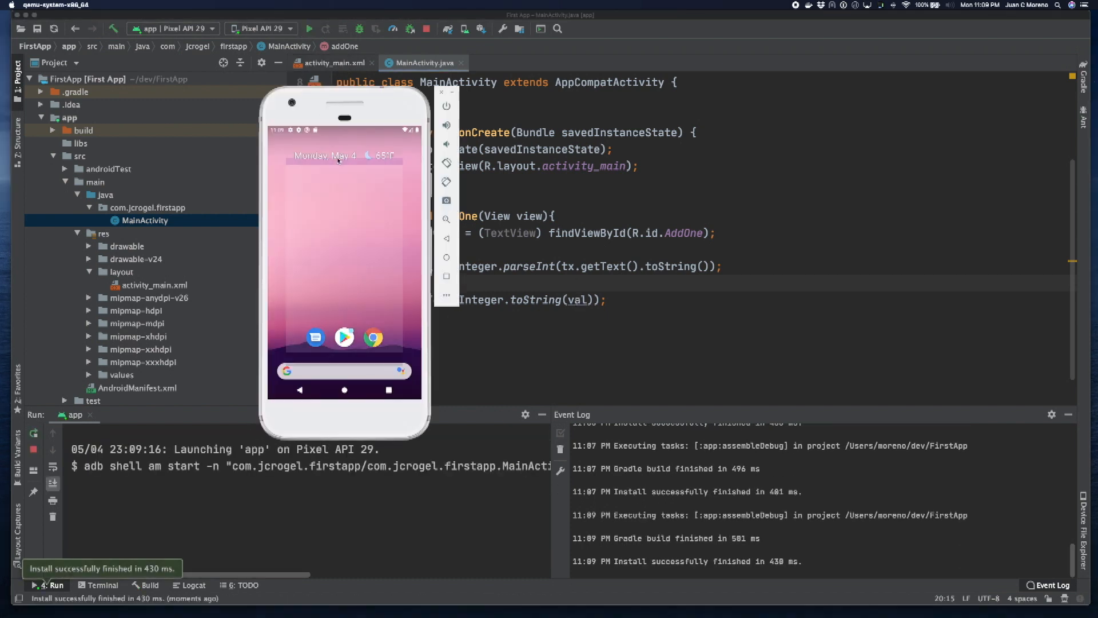
left_click(345, 274)
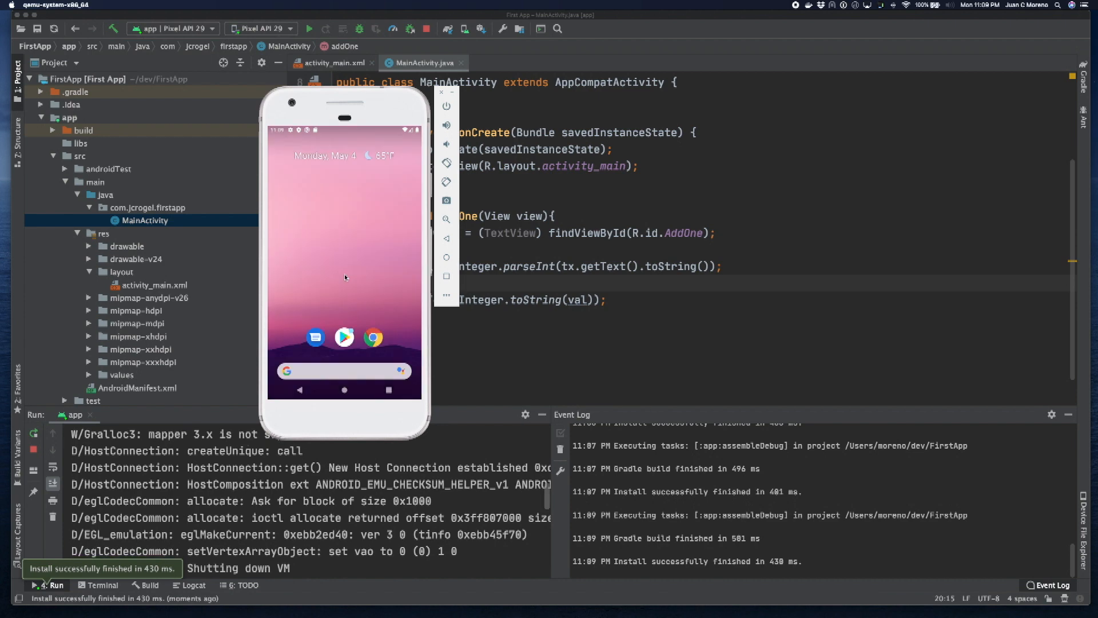
left_click(491, 340)
left_click_drag(492, 414, 491, 237)
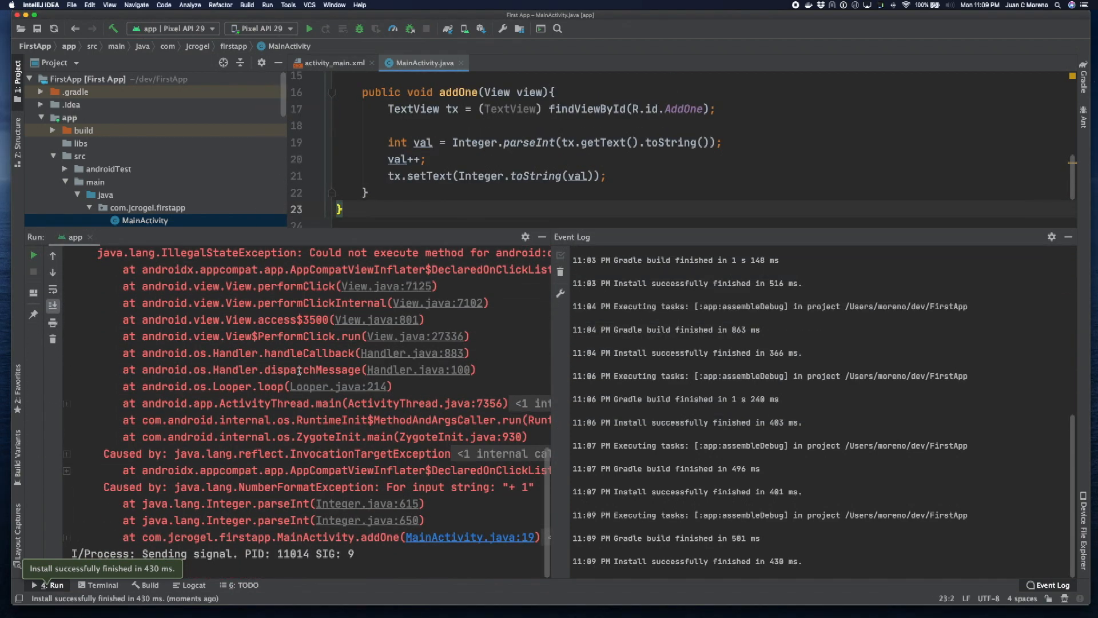
scroll(343, 361, "up", 2)
scroll(301, 371, "down", 2)
scroll(300, 370, "up", 2)
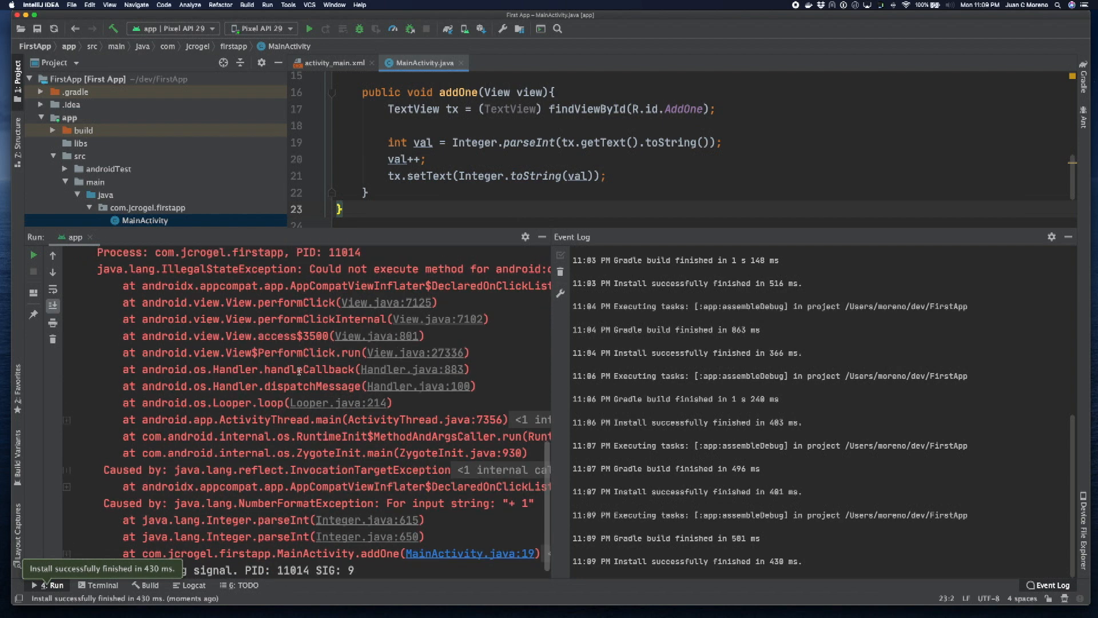
scroll(344, 430, "down", 2)
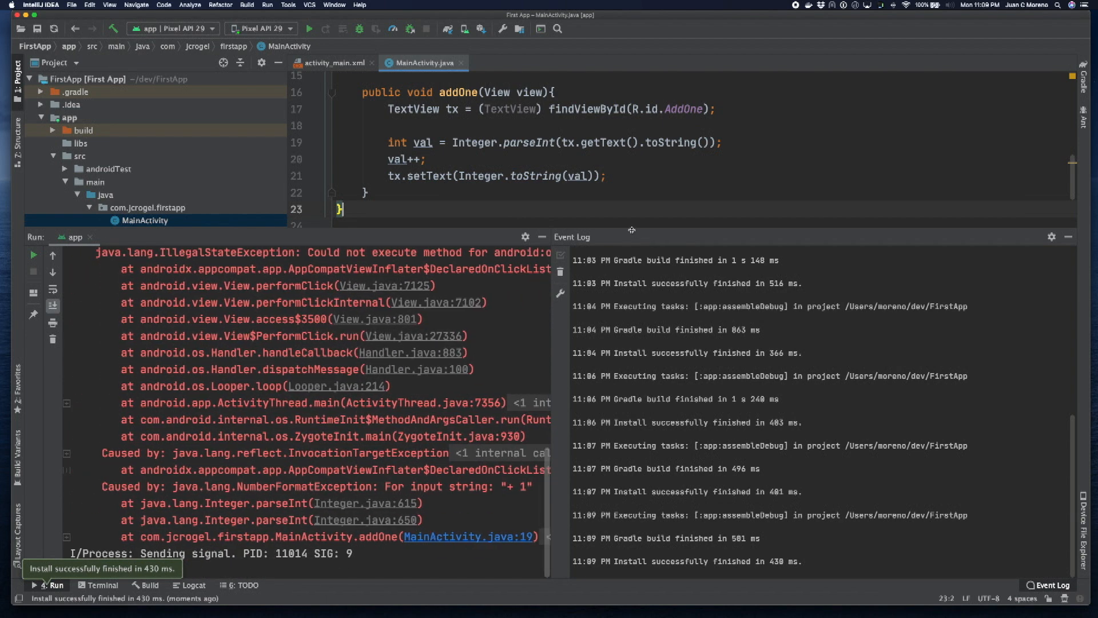
left_click_drag(631, 233, 631, 358)
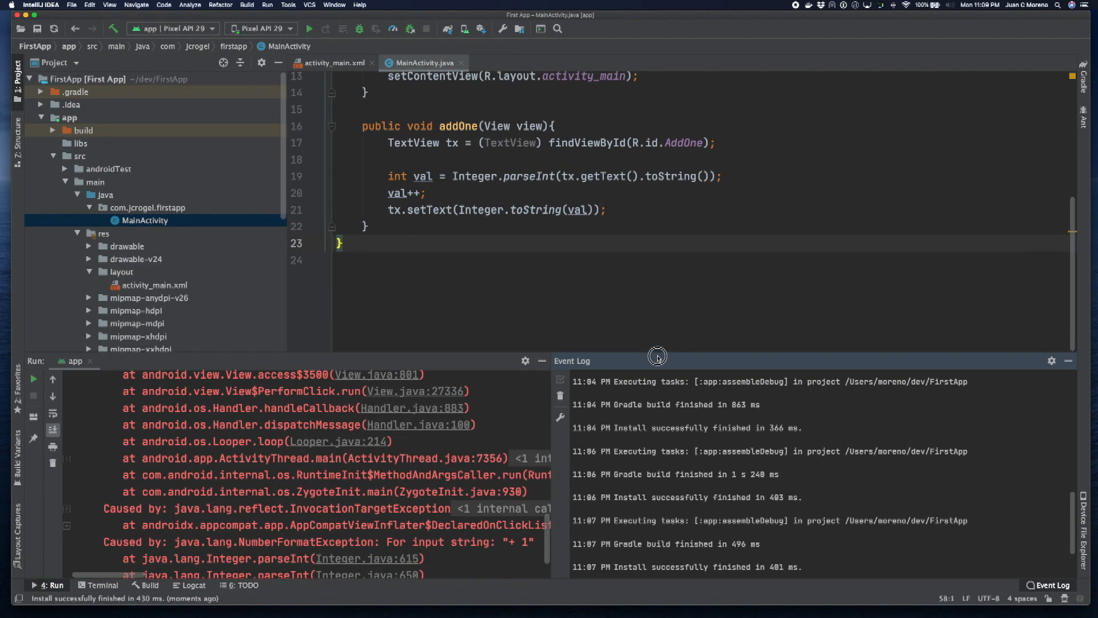
left_click(523, 176)
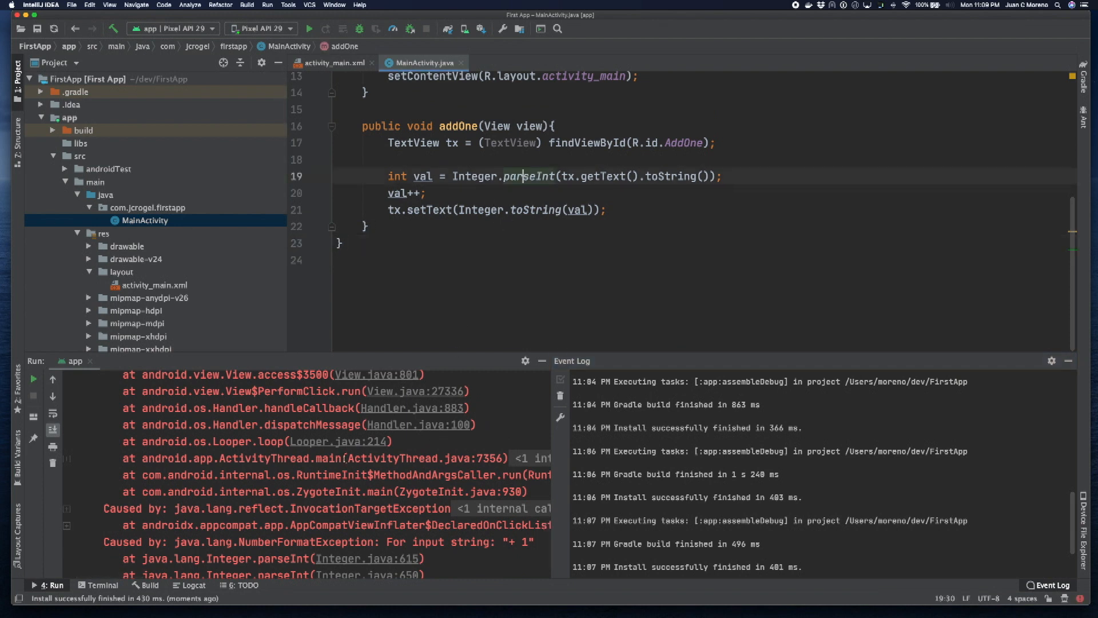
scroll(345, 456, "down", 1)
Step: Rename the counter TextView's id to AddOneTXView in activity_main.xml
double_click(155, 285)
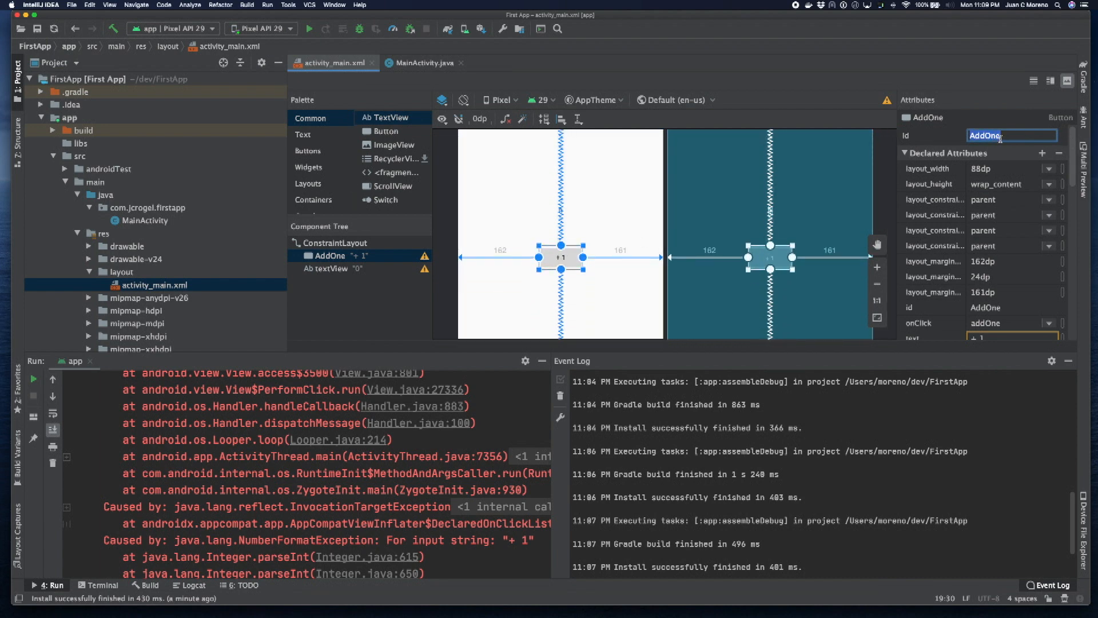
left_click(1025, 136)
key("Return")
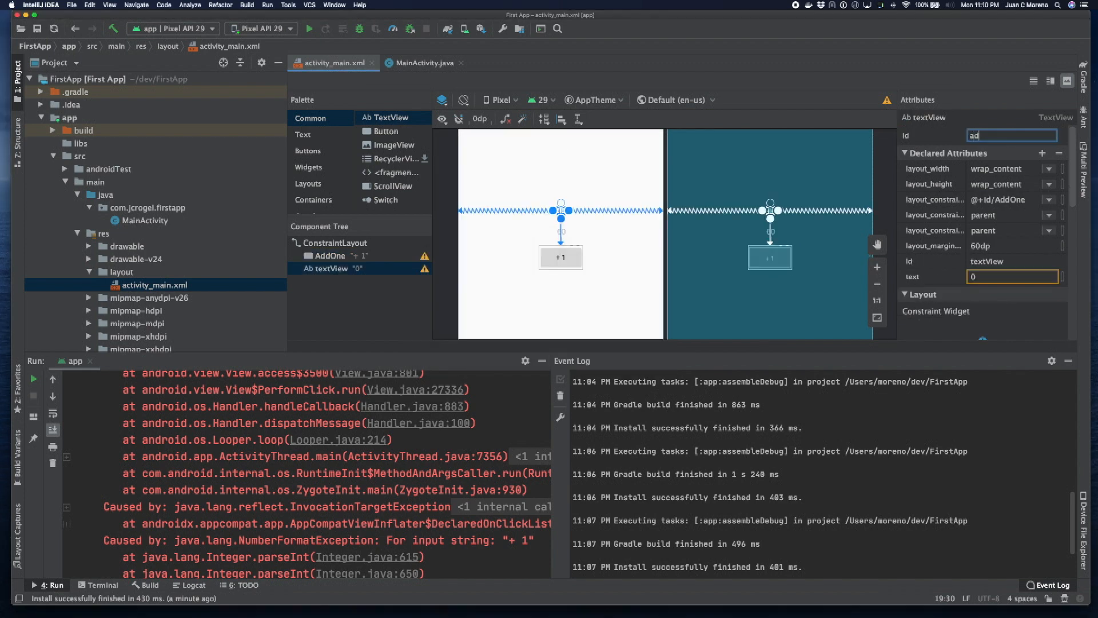
type("addC")
key("BackSpace")
type("View")
key("Return")
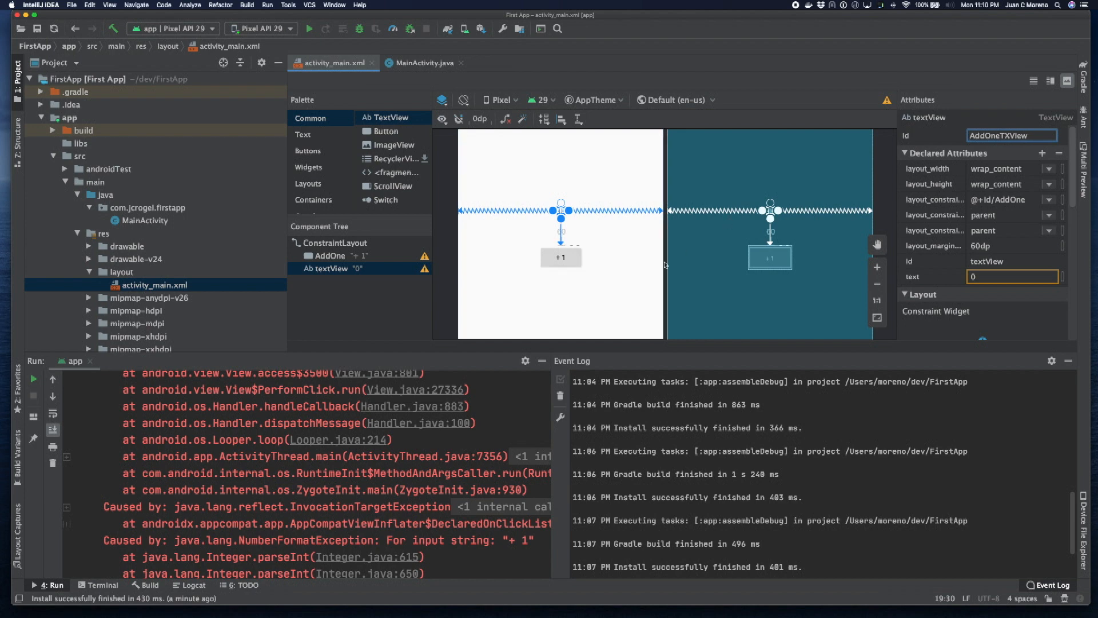
Step: Rename the button's id to AddOneButton, updating all usages, and return to MainActivity.java
left_click(564, 255)
left_click(1012, 136)
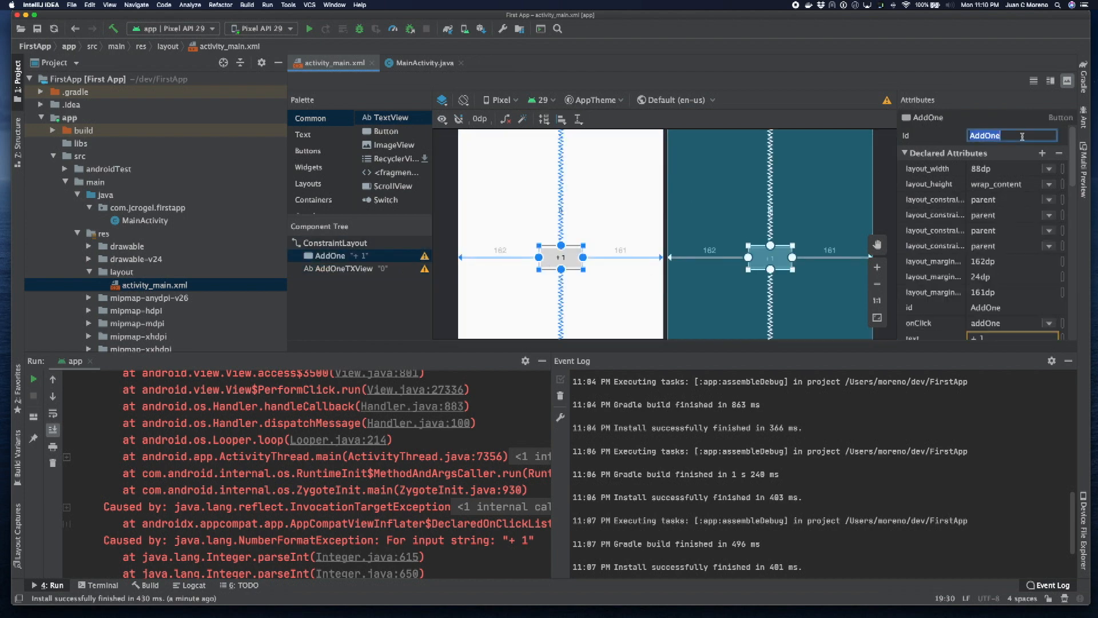
type("AddOneButton")
key("Return")
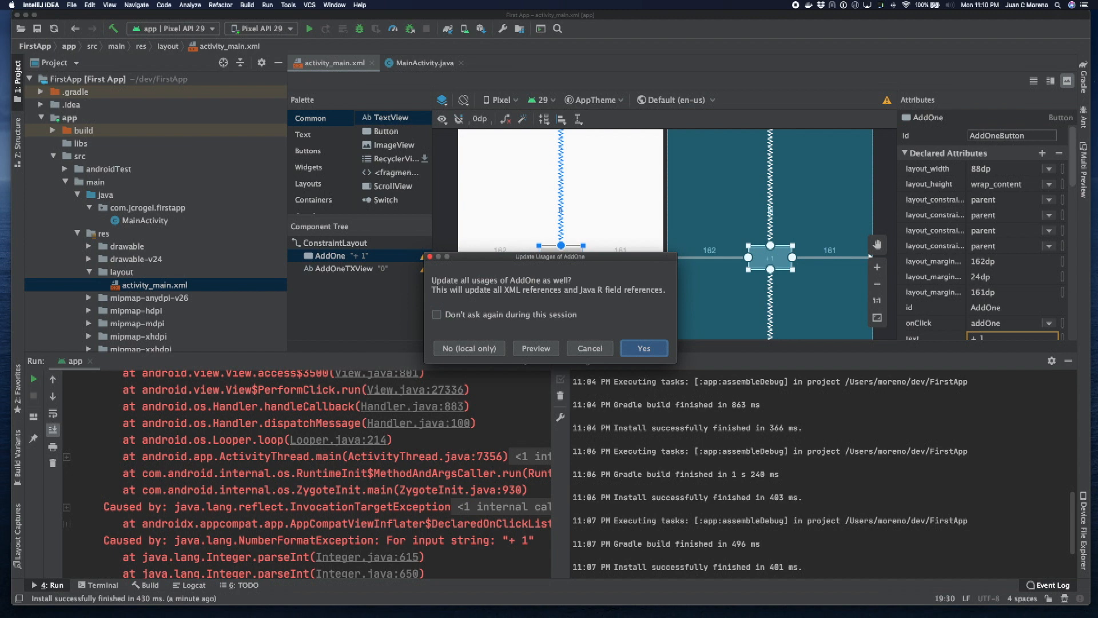
left_click(643, 348)
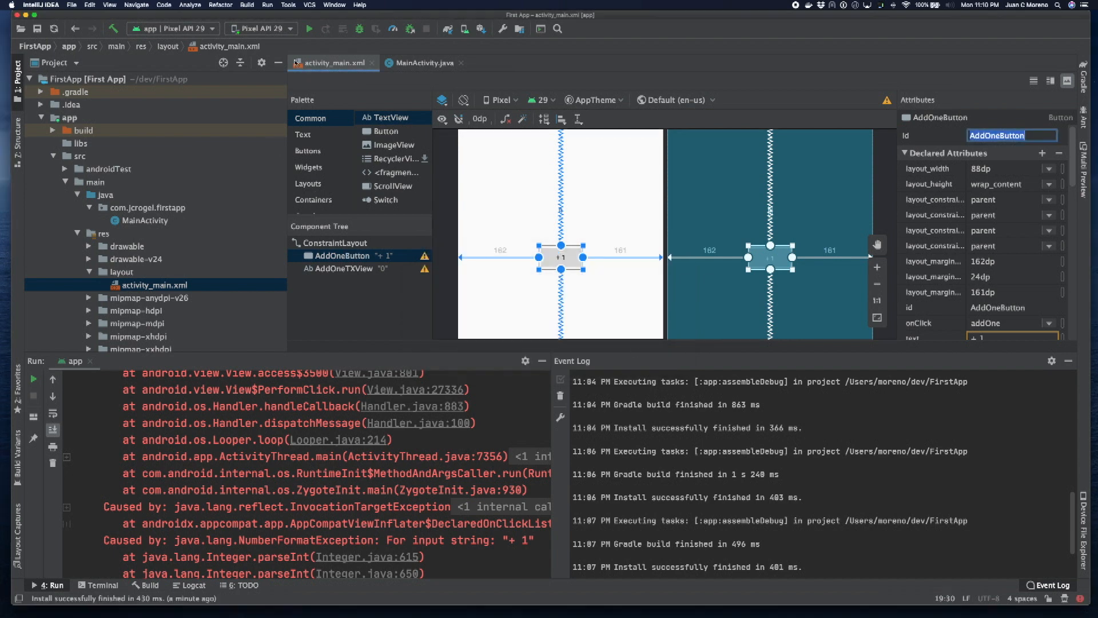
left_click(425, 63)
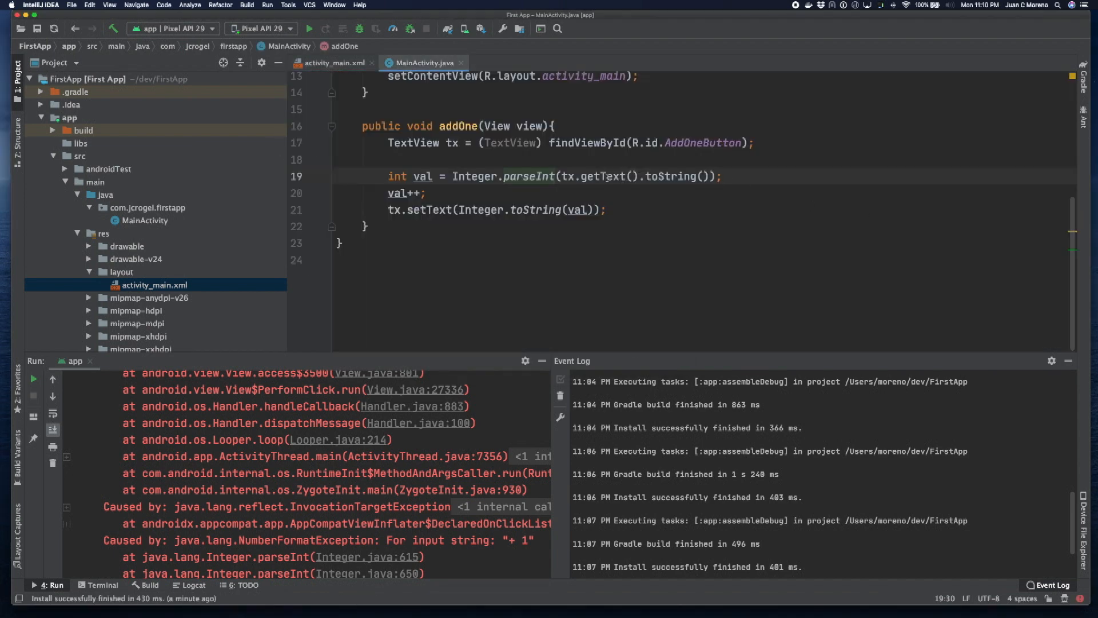
Step: Replace the AddOneButton lookup in addOne with R.id.AddOneTXView and rerun the app
double_click(704, 143)
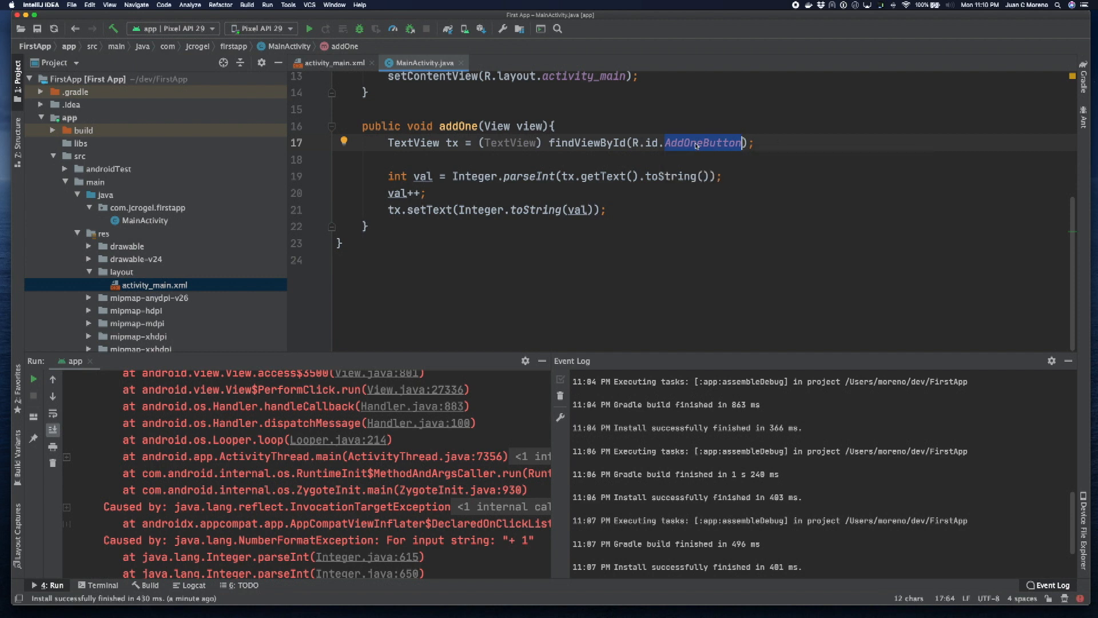
mouse_move(702, 143)
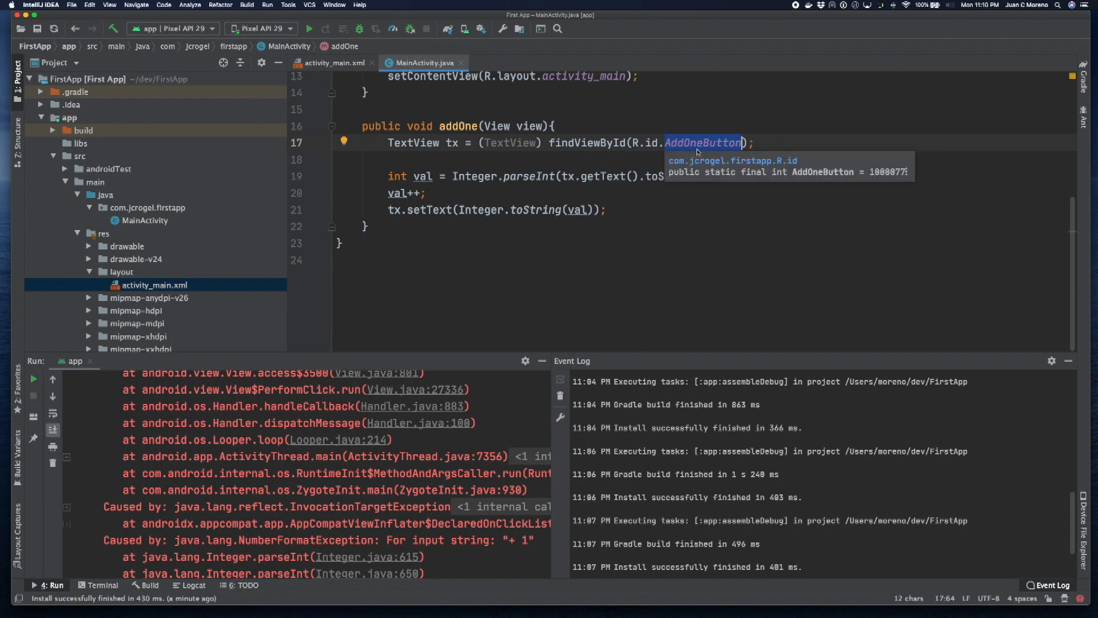
type("Add")
key("Down")
key("Return")
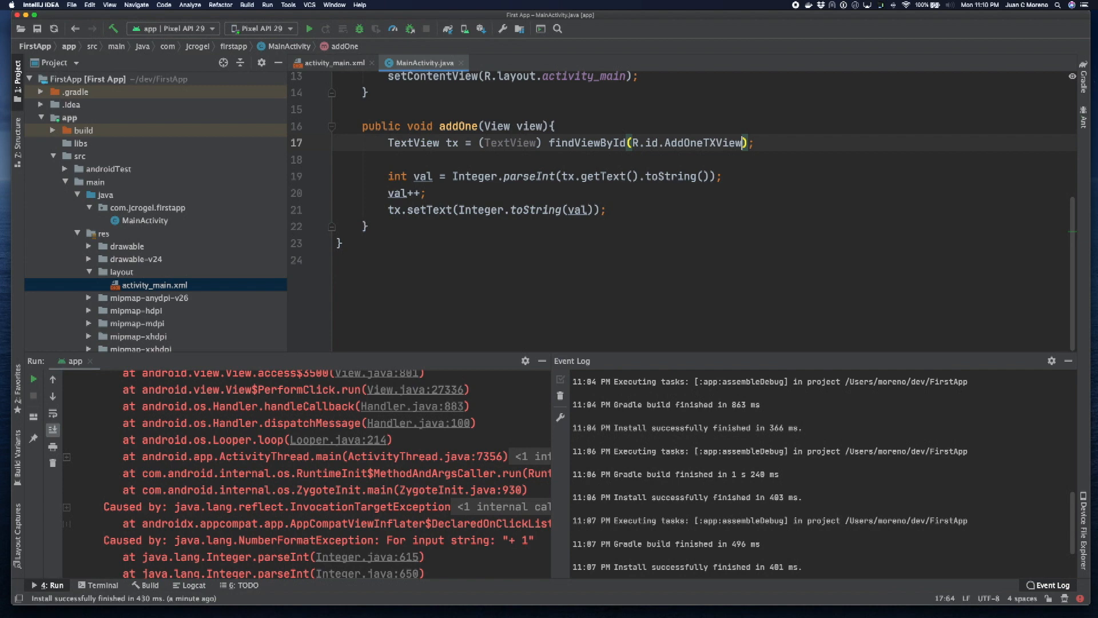
left_click(309, 29)
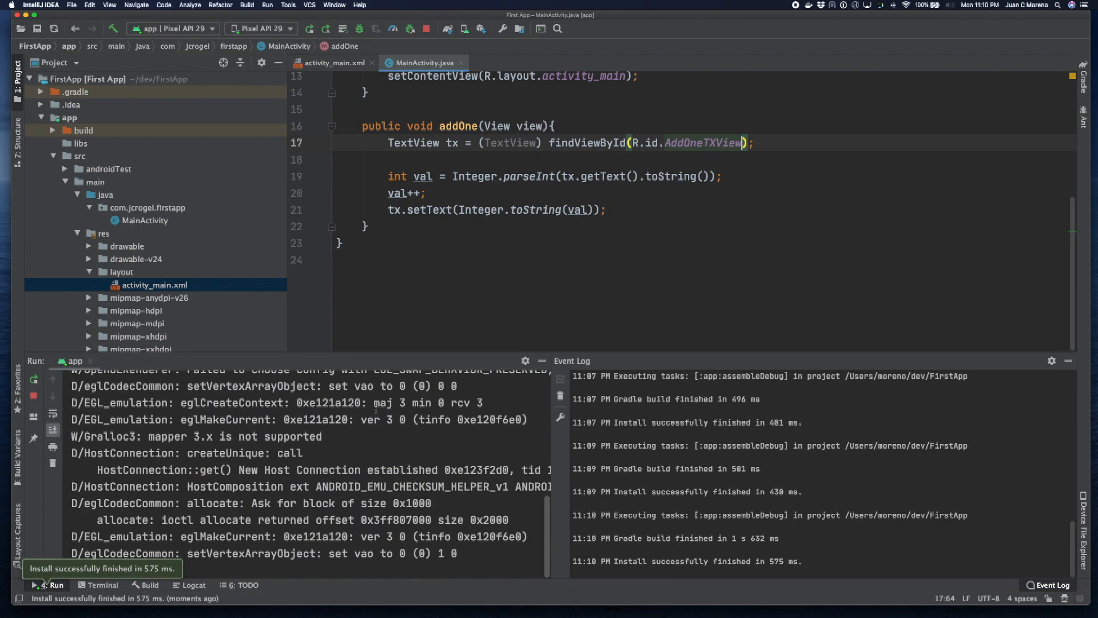
Step: Tap + 1 four times in the emulator to watch the counter climb to 7, then return to activity_main.xml
key("super+Tab")
left_click(343, 274)
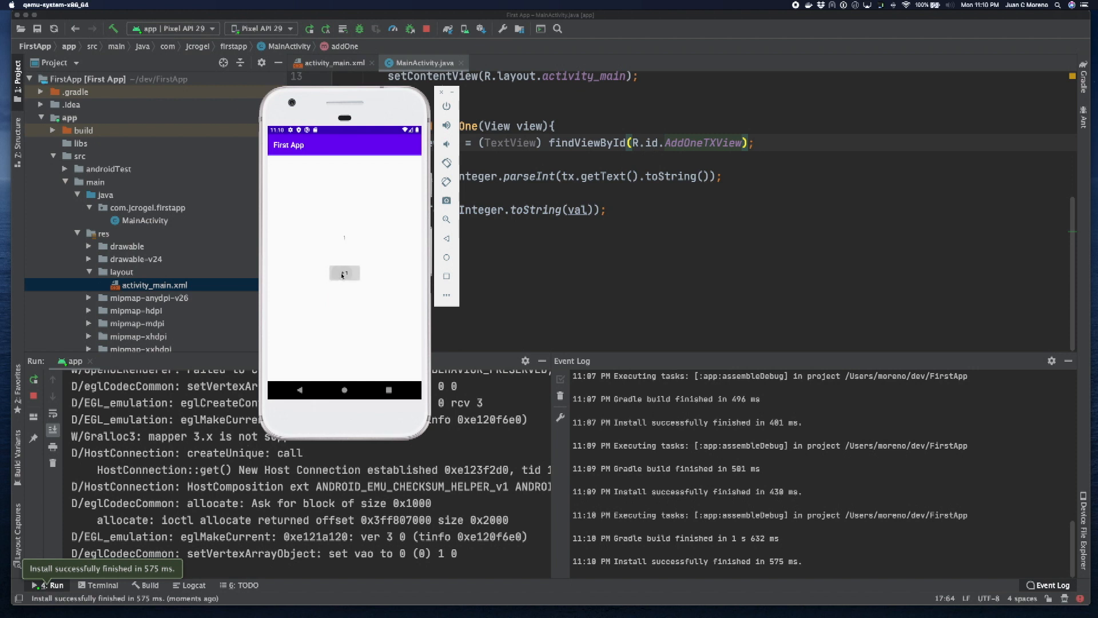
left_click(343, 273)
left_click(343, 273)
left_click(343, 273)
key("super+w")
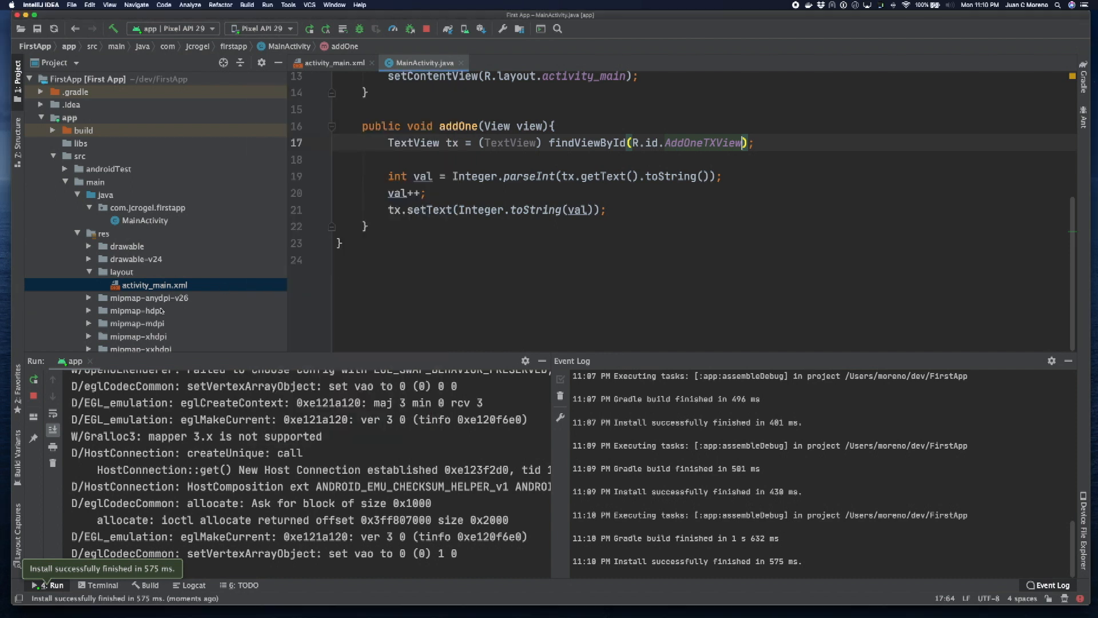
double_click(154, 285)
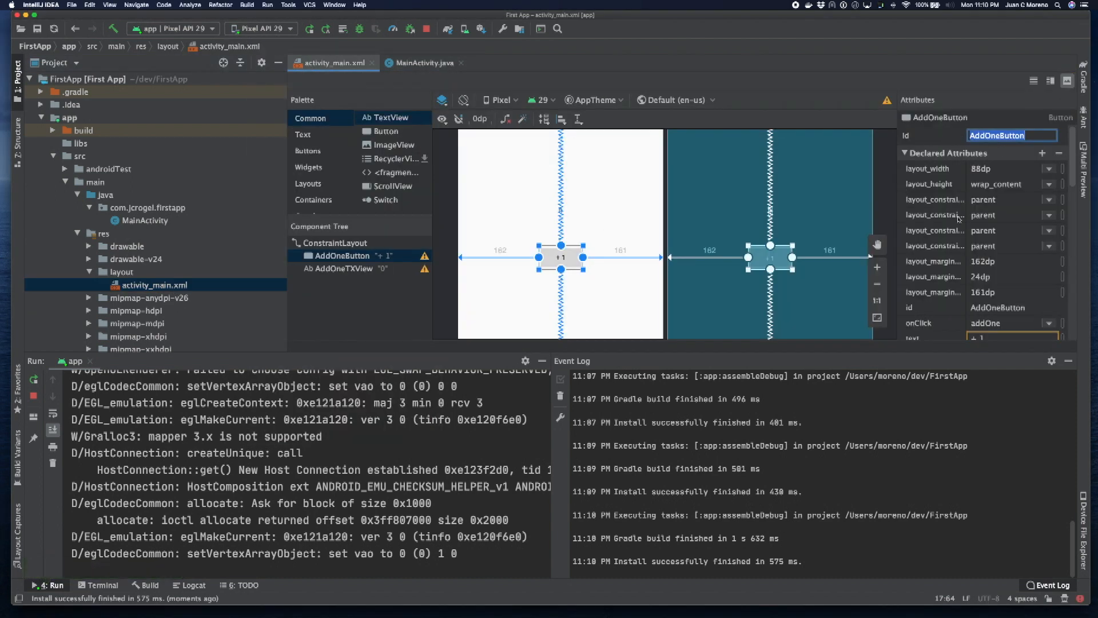
scroll(958, 219, "down", 5)
scroll(959, 218, "down", 3)
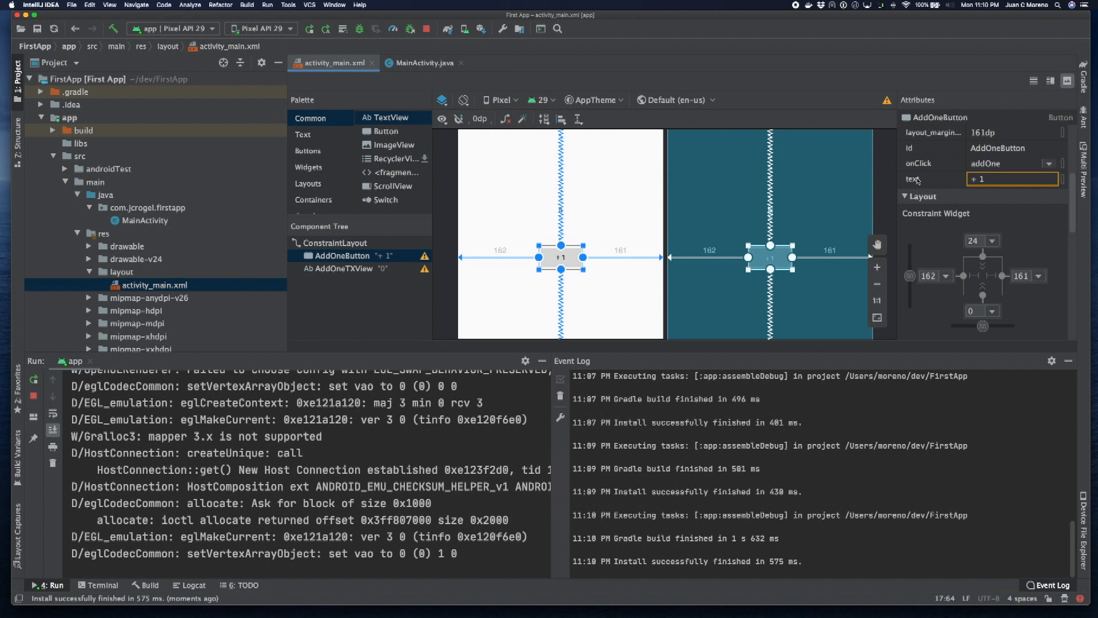
scroll(917, 180, "down", 1)
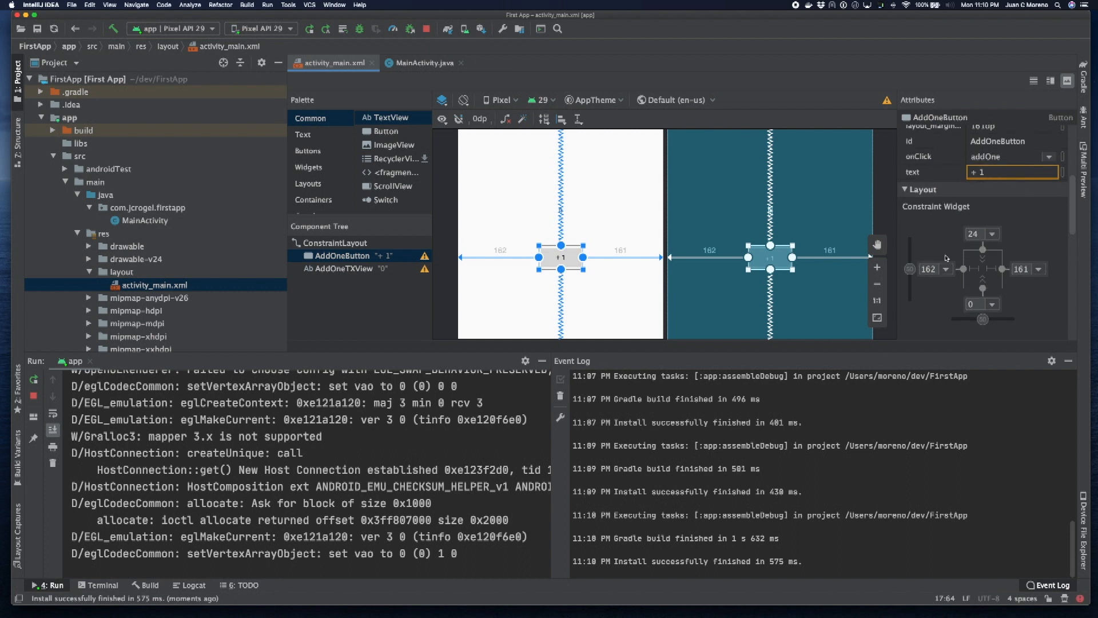